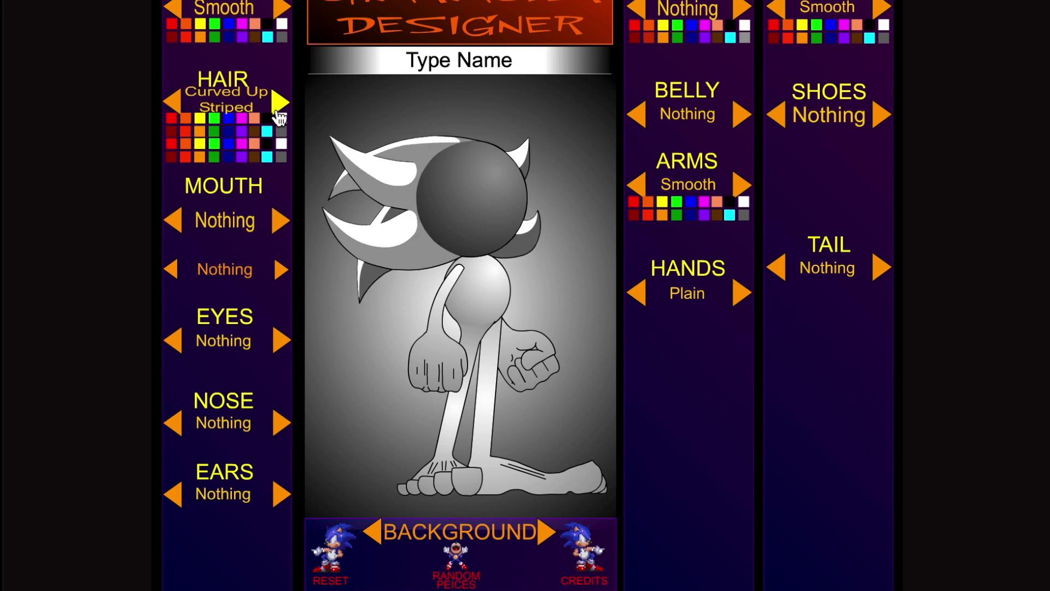
Give the character Messy hair, a mouth, X eyes, a small nose and horns.
left_click(279, 107)
left_click(279, 226)
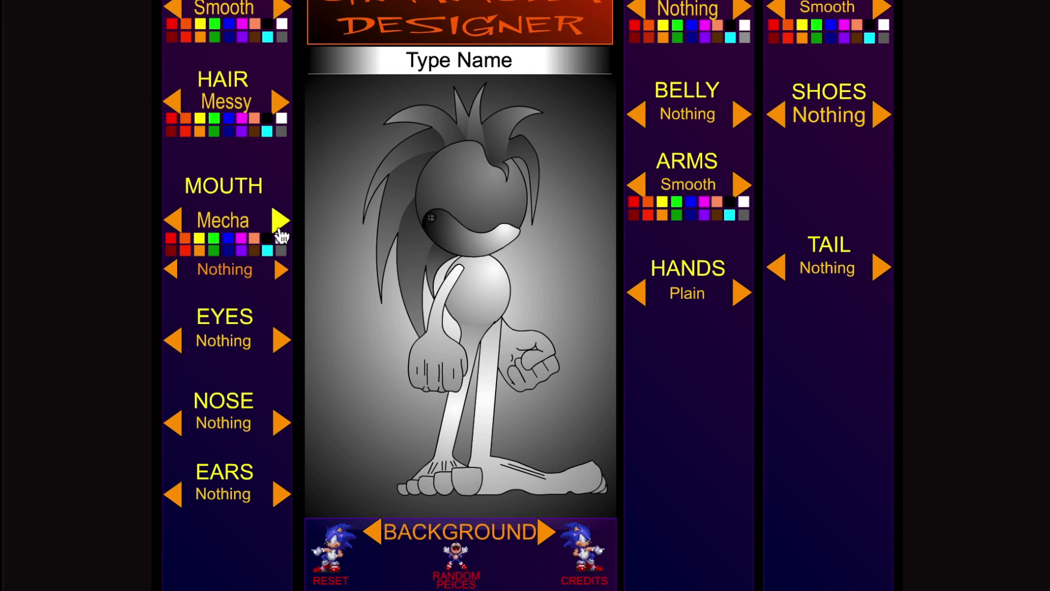
left_click(281, 339)
left_click(281, 421)
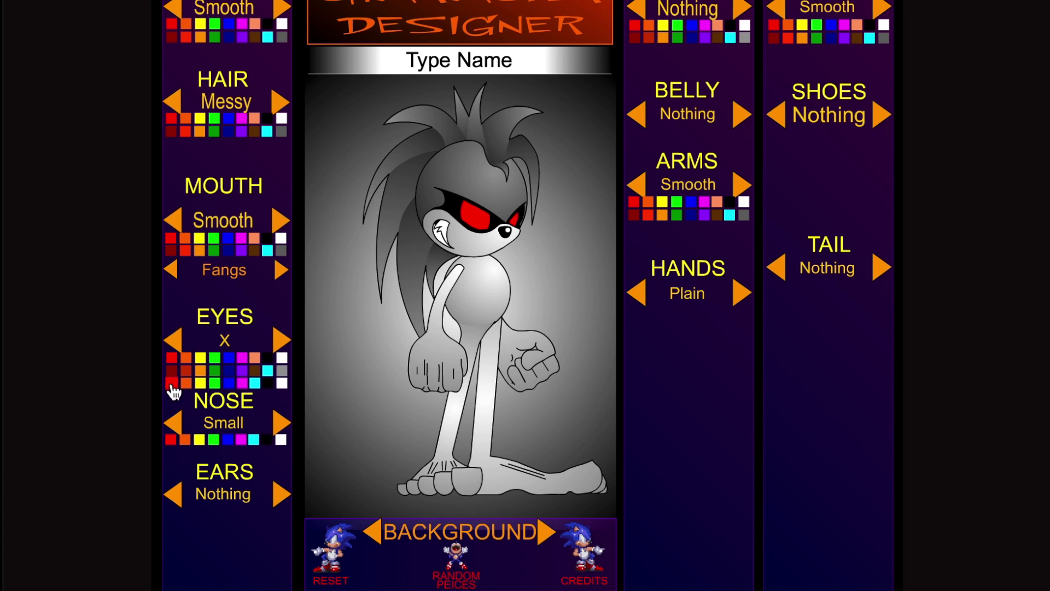
left_click(281, 493)
left_click(280, 494)
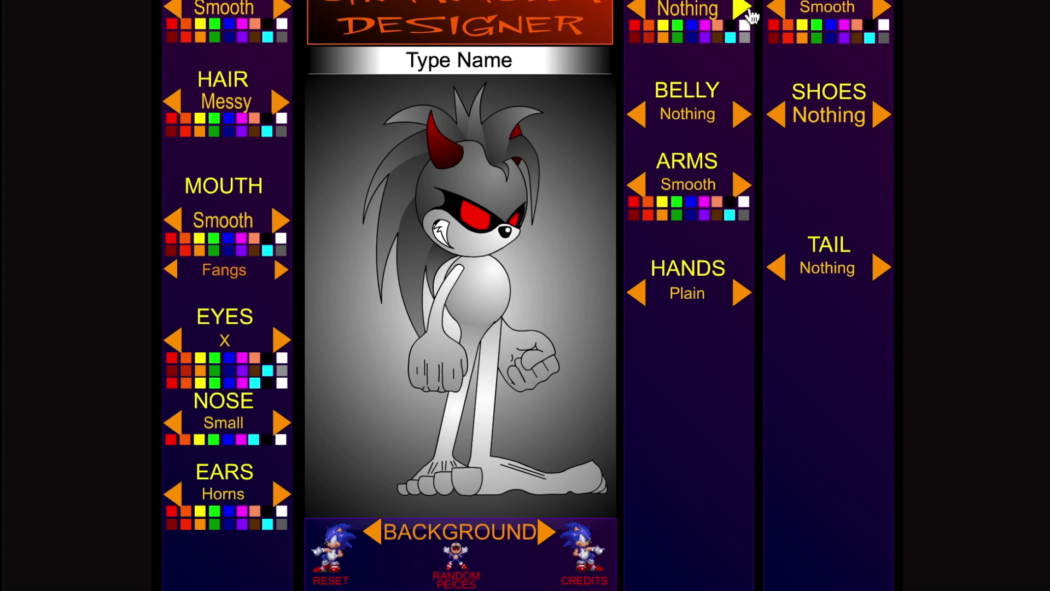
Add wings, a furry belly, striped arms, evil claws, spiked shoes and a pointy tail.
left_click(742, 8)
left_click(742, 114)
left_click(741, 184)
left_click(742, 294)
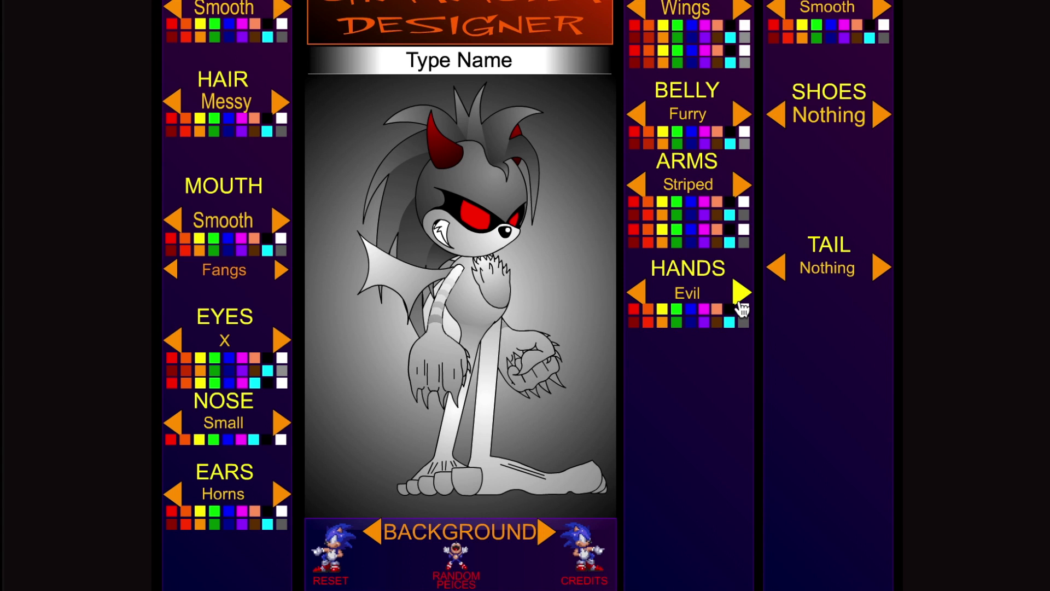
left_click(882, 8)
left_click(882, 114)
left_click(882, 268)
Colour the hair black, the wings dark grey and the spiked shoes dark red.
left_click(269, 130)
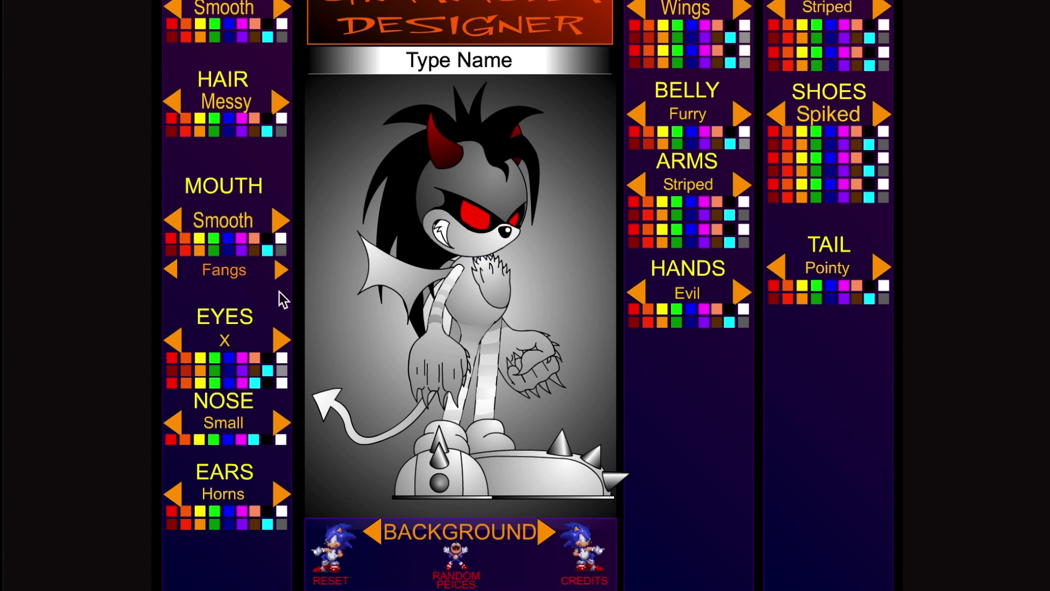
left_click(744, 61)
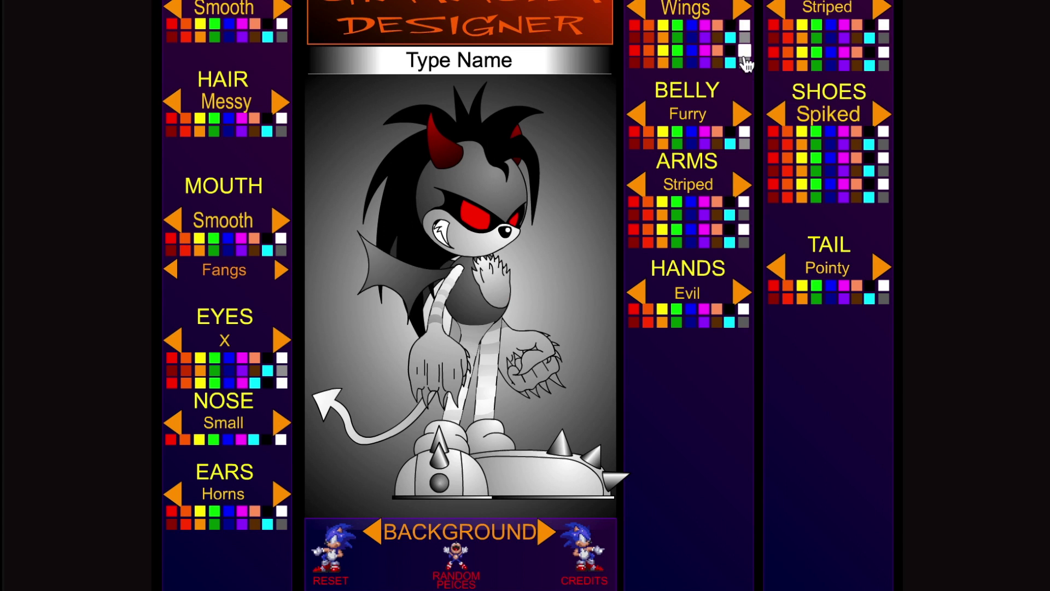
left_click(743, 323)
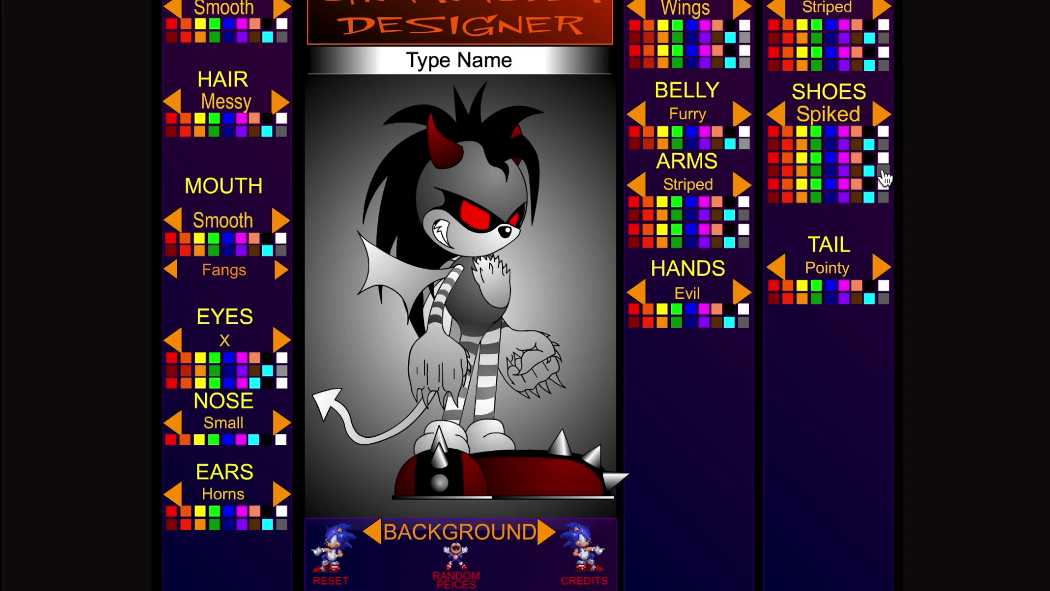
Cycle the background behind the character, then screenshot the character.
left_click(546, 532)
left_click(546, 532)
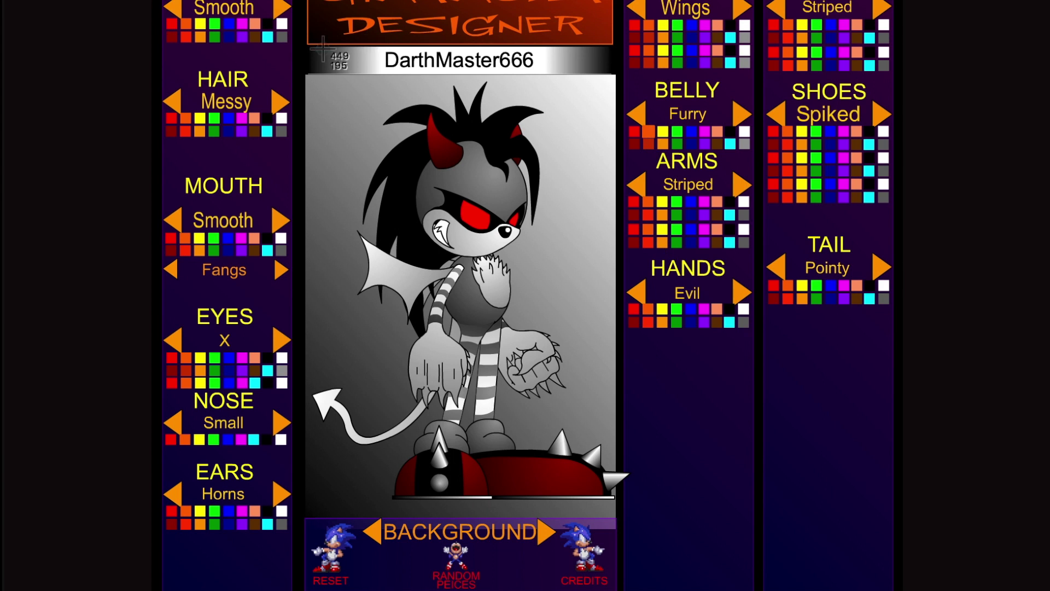
left_click_drag(324, 50, 633, 527)
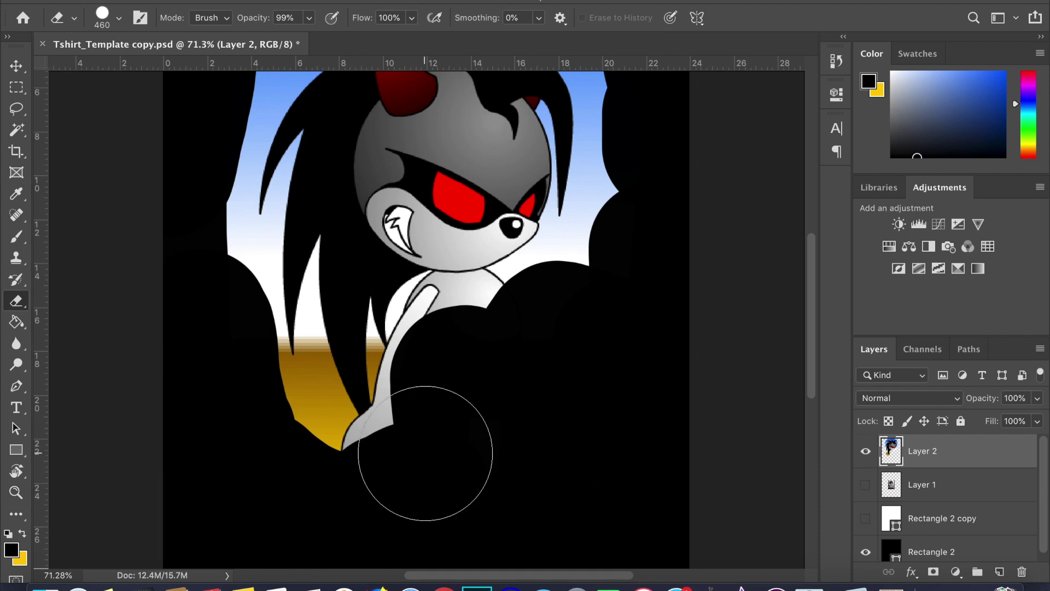
Switch to the Brush, then the Lasso tool, to cut out the character's head.
key("b")
key("l")
scroll(507, 451, "up", 3)
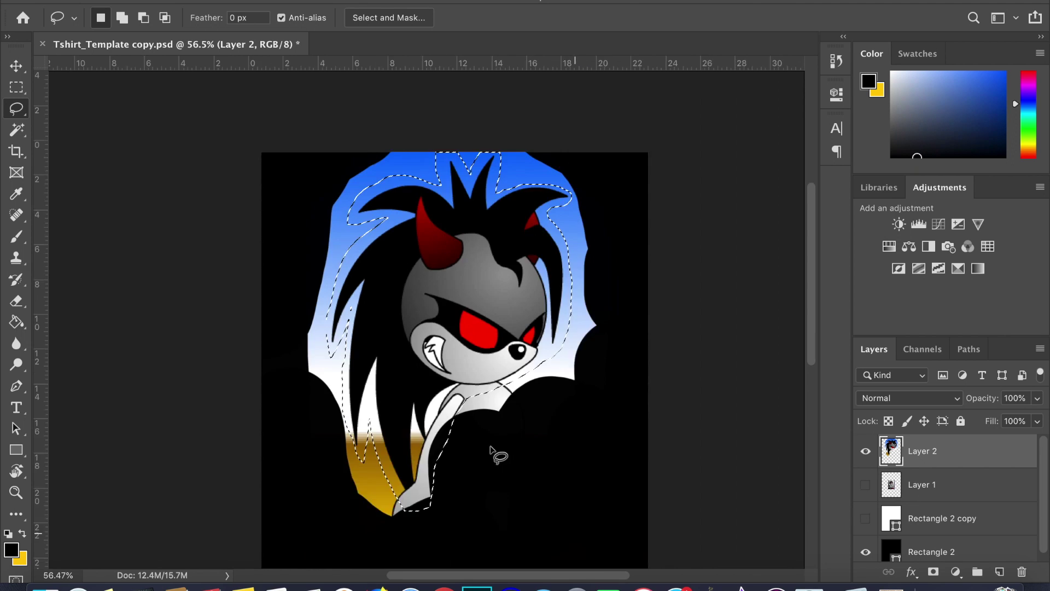
scroll(449, 352, "up", 3)
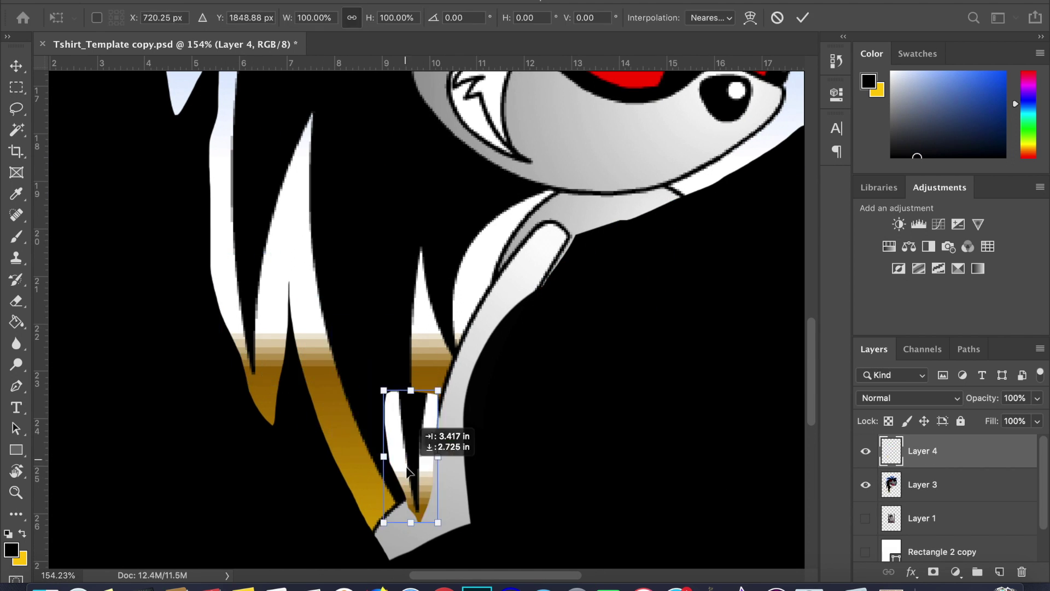
Rotate the copied hair piece and confirm its placement.
left_click_drag(499, 365, 551, 312)
scroll(509, 353, "up", 1)
key("Return")
key("ctrl+t")
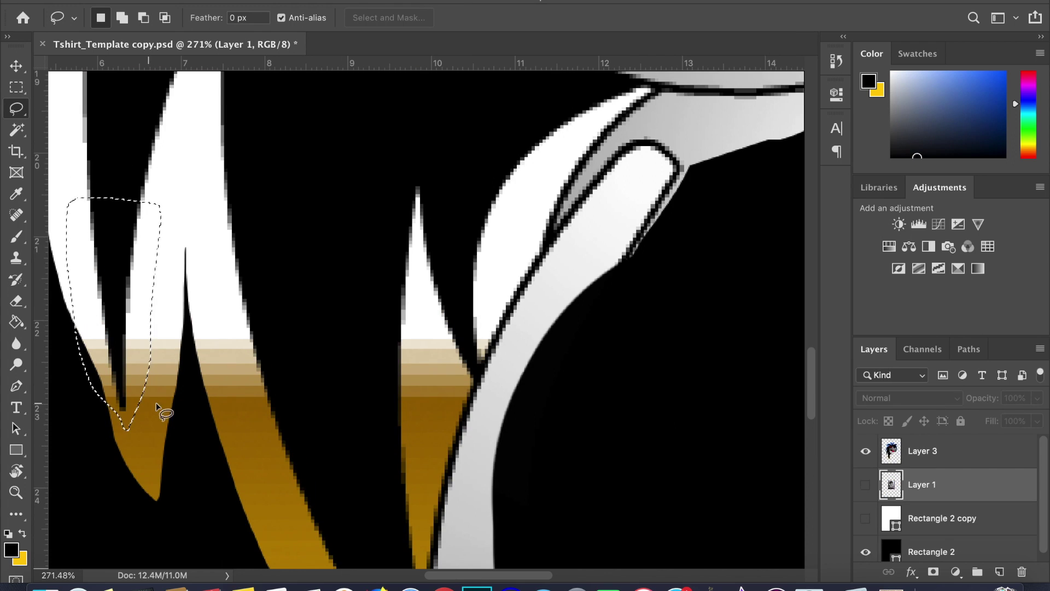
scroll(123, 300, "down", 3)
key("Escape")
Copy a small hair tip, rotate it about 35°, and warp it over the arm's end.
left_click_drag(922, 484, 922, 446)
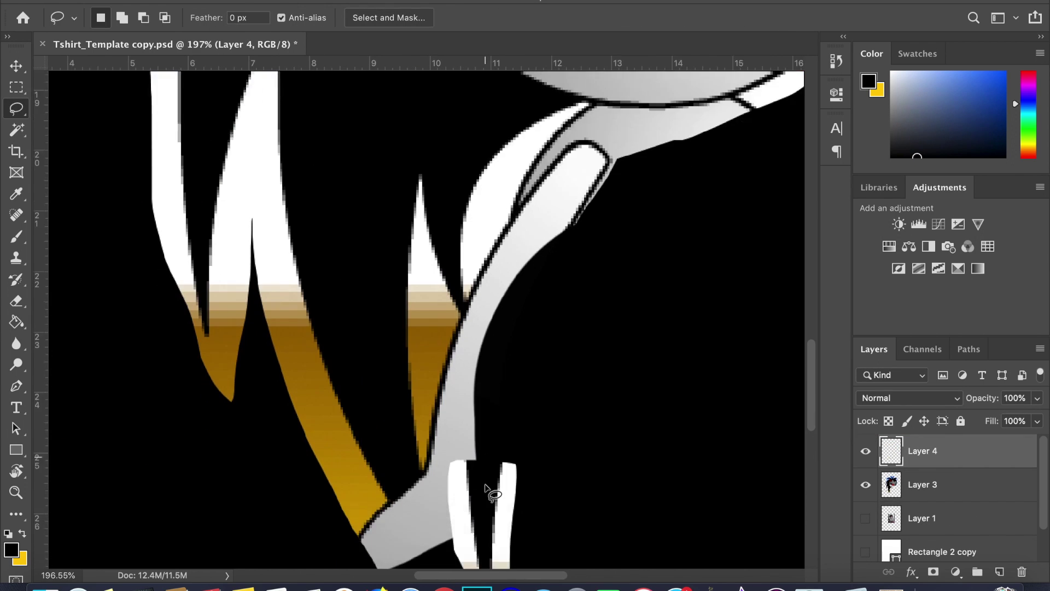
scroll(484, 484, "up", 2)
key("ctrl+t")
left_click_drag(484, 483, 517, 471)
scroll(518, 470, "up", 2)
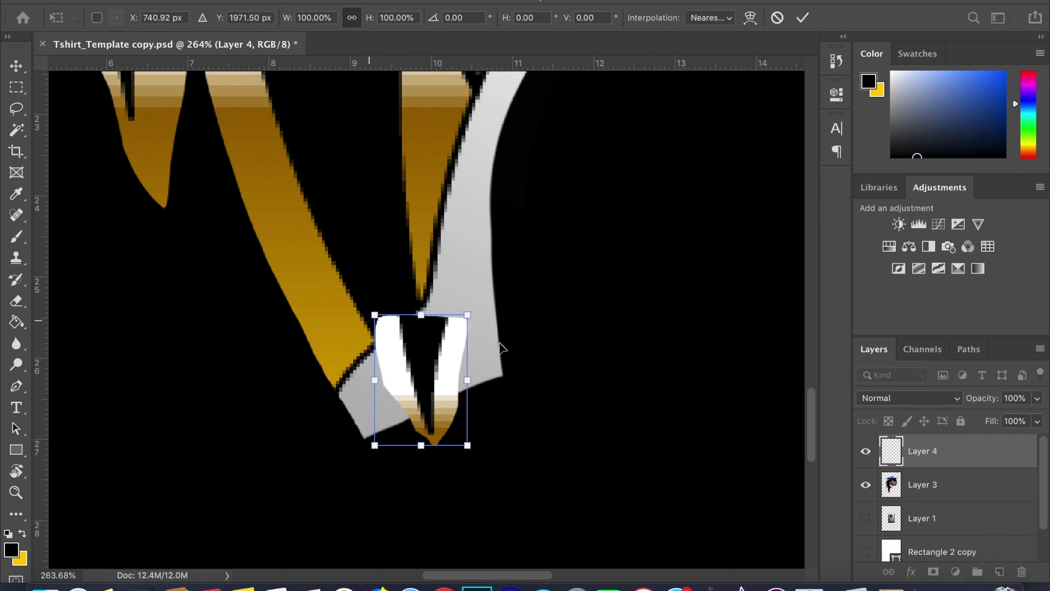
left_click_drag(442, 367, 428, 363)
key("Return")
key("ctrl+t")
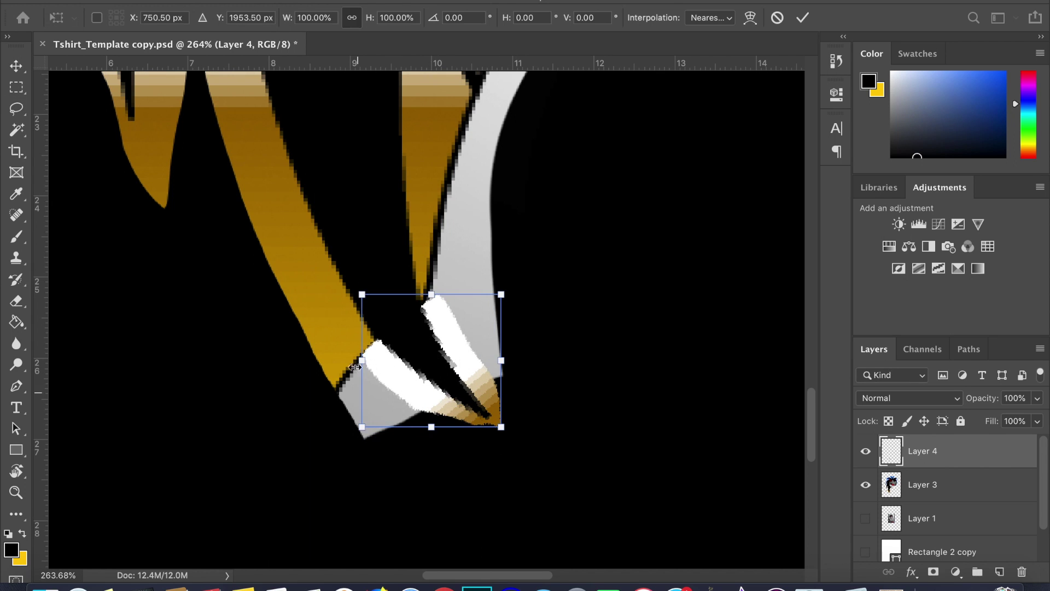
mouse_move(355, 367)
left_mouse_down()
mouse_move(394, 336)
mouse_move(440, 368)
left_mouse_up()
key("Return")
key("l")
scroll(418, 371, "down", 3)
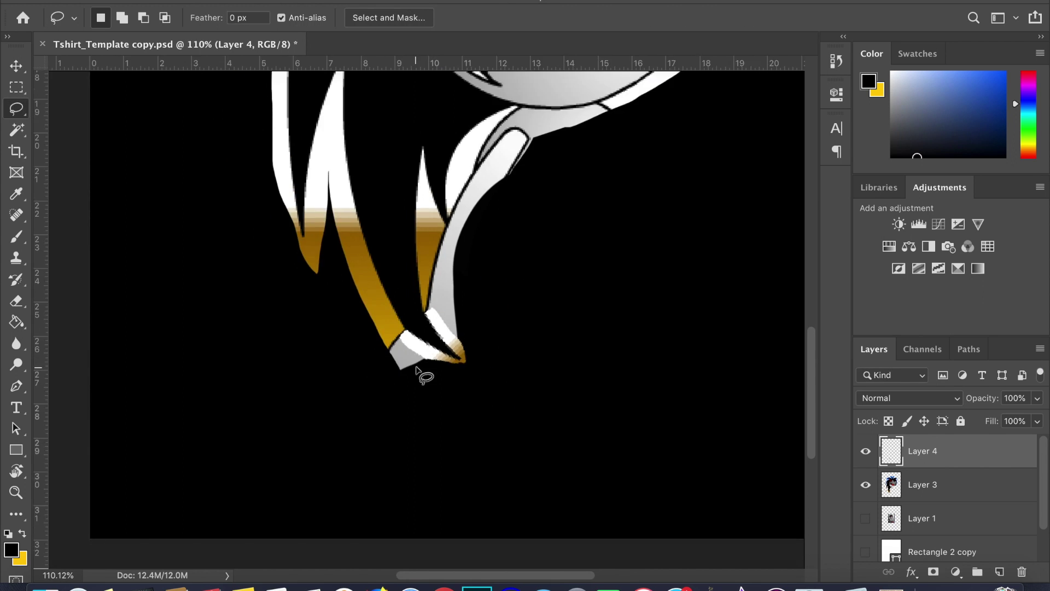
key("e")
scroll(422, 328, "up", 3)
Choose an eraser brush tip on Layer 4 and show the white Rectangle 2 copy backdrop.
left_click(119, 17)
double_click(115, 237)
right_click(951, 493)
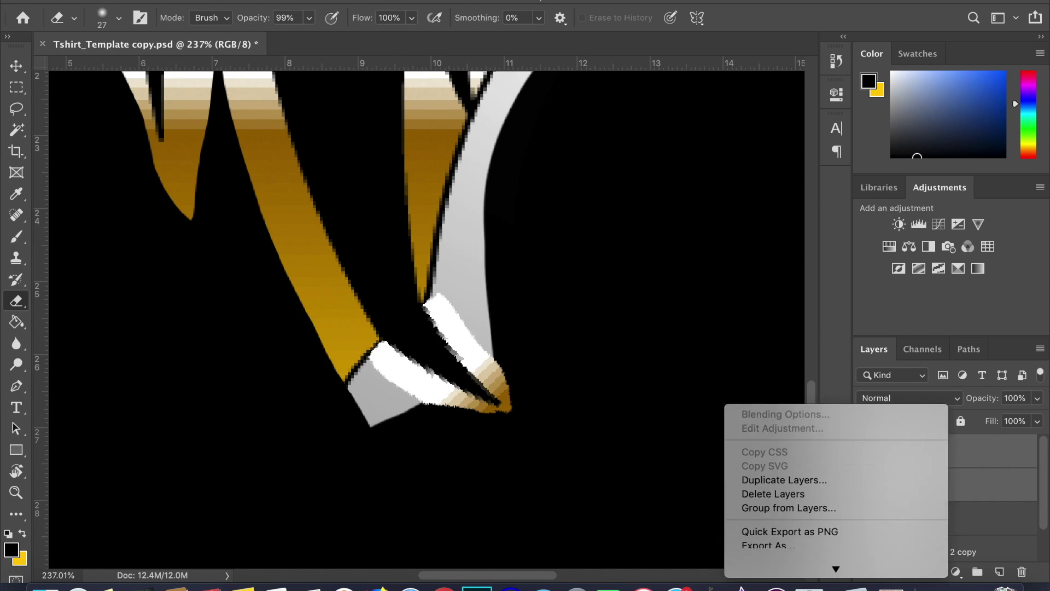
left_click(374, 344)
right_click(956, 503)
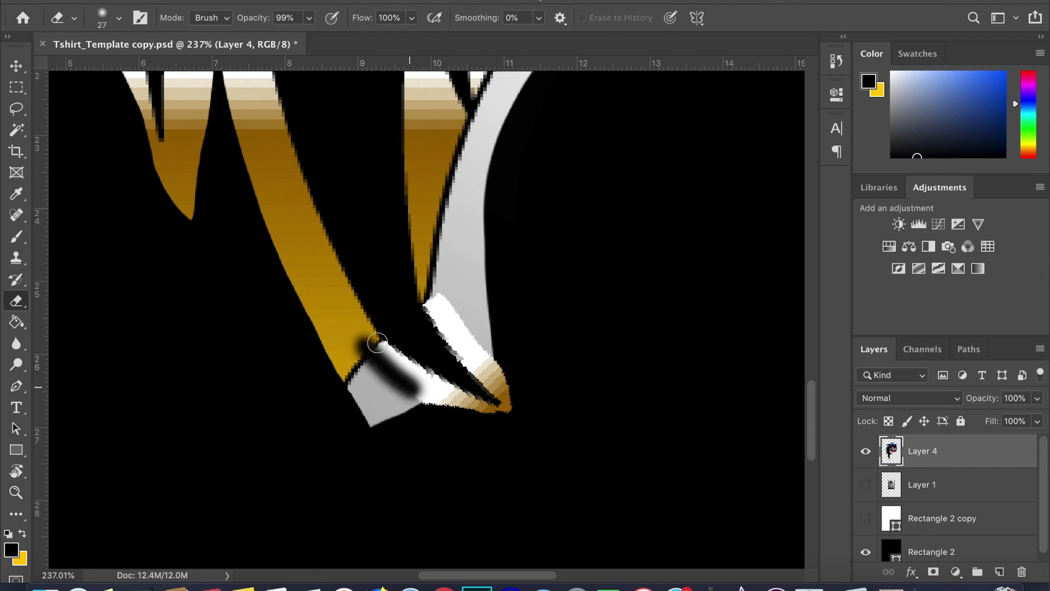
left_click(866, 518)
Undo the soft eraser strokes and erase the arm end with a Hard Round brush.
key("ctrl+z")
key("ctrl+z")
key("ctrl+shift+z")
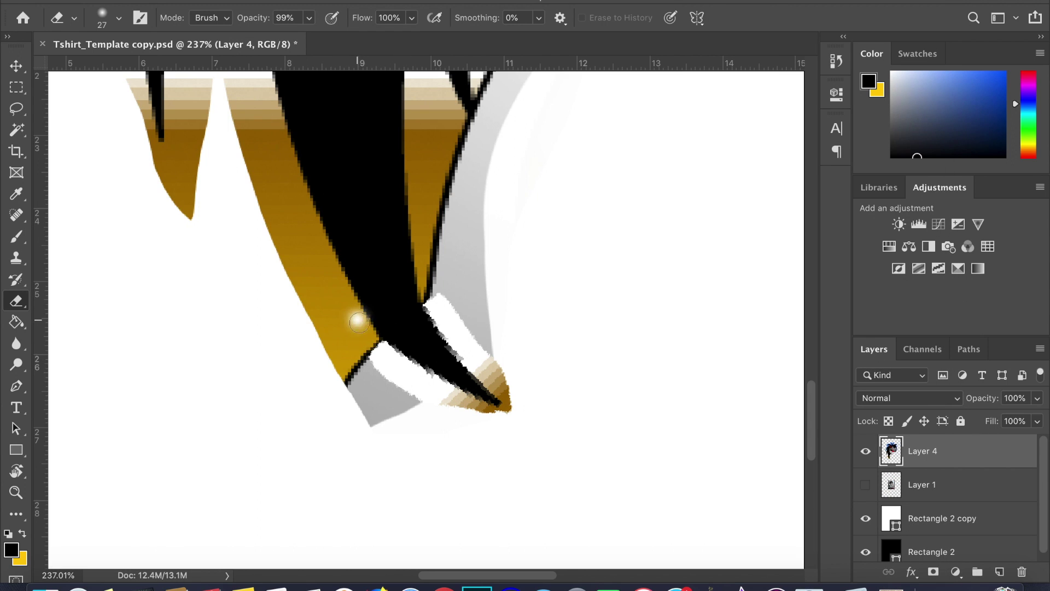
key("ctrl+z")
left_click(119, 17)
left_click(134, 266)
left_click_drag(488, 361, 435, 272)
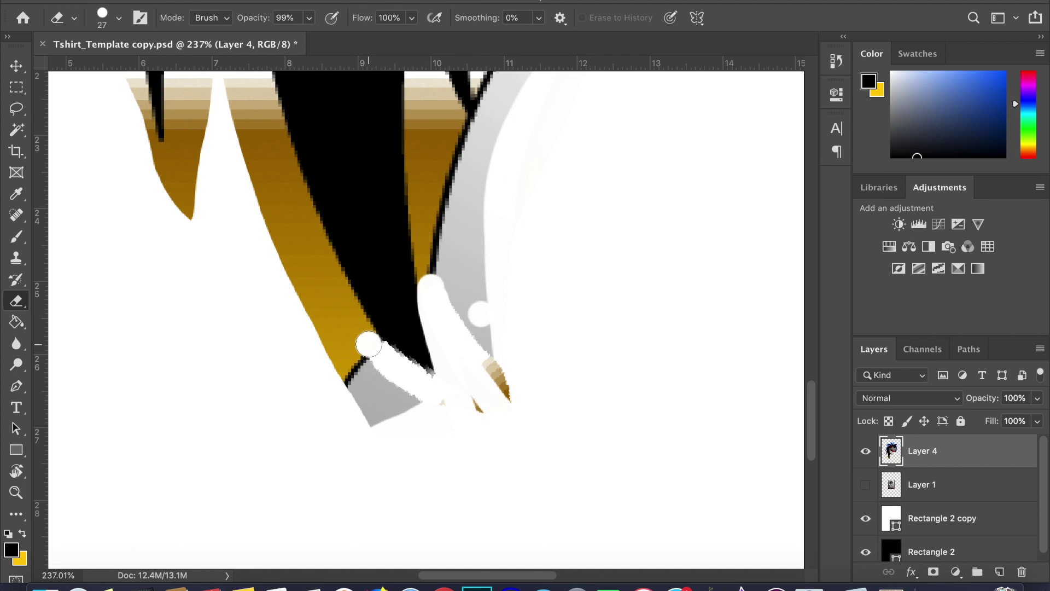
scroll(470, 286, "down", 5)
scroll(544, 441, "up", 3)
Magic Wand the background around the arm and erase its edges, then show Rectangle 2 copy.
key("w")
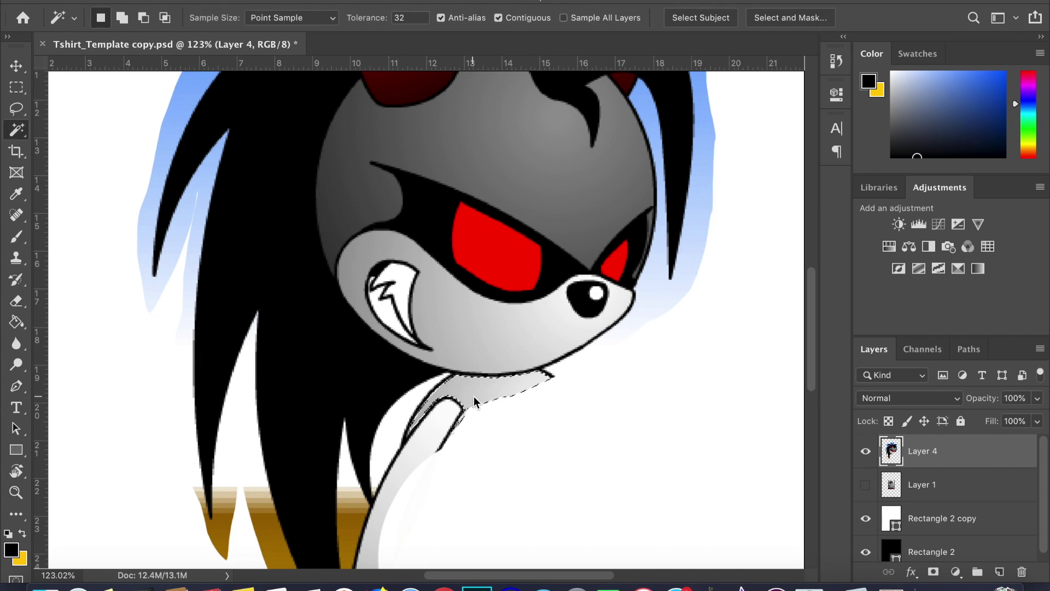
left_click(480, 452)
left_click(480, 476)
scroll(520, 497, "up", 3)
key("e")
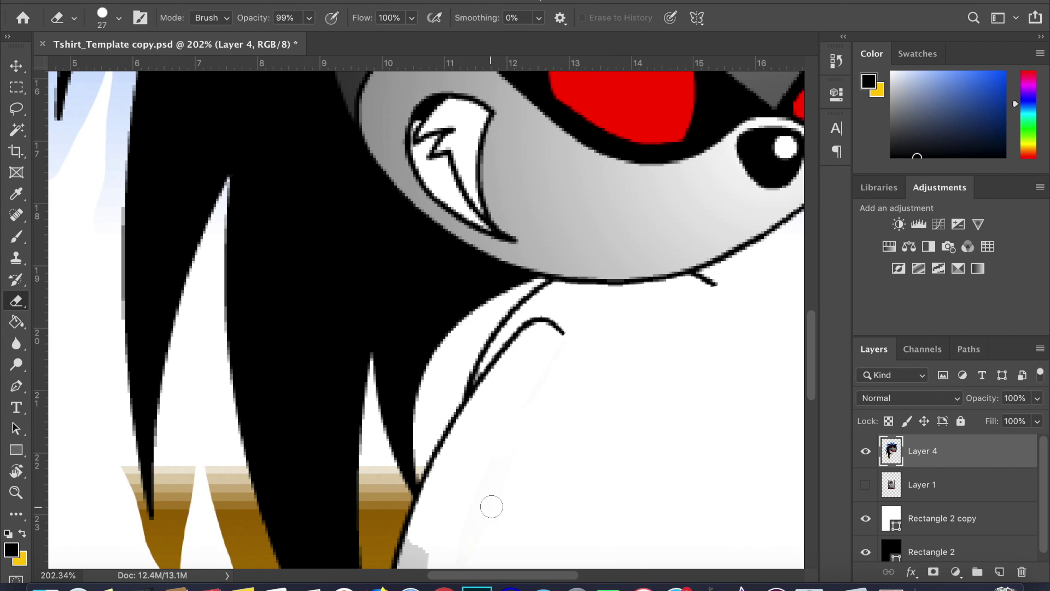
left_click_drag(459, 427, 523, 321)
scroll(522, 322, "down", 3)
left_click_drag(460, 459, 427, 427)
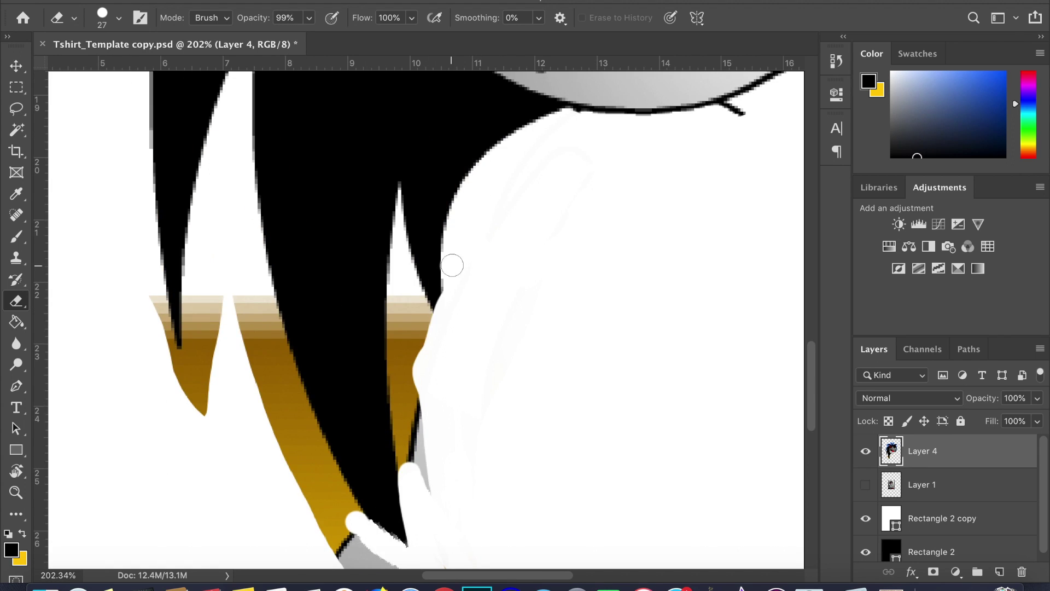
scroll(452, 263, "up", 2)
left_click(867, 519)
scroll(480, 393, "up", 2)
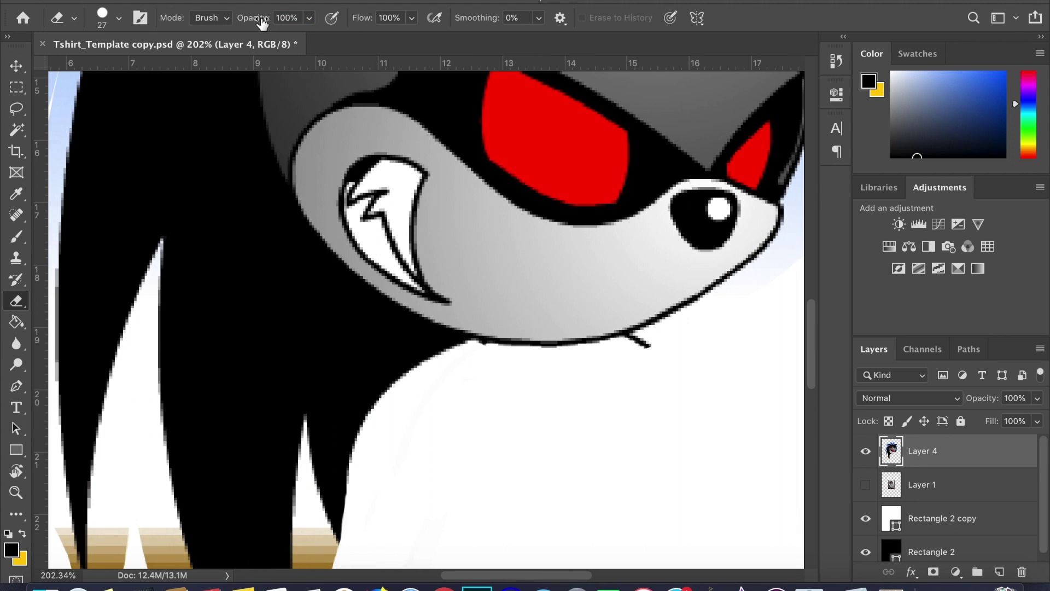
scroll(431, 412, "down", 3)
scroll(386, 227, "down", 5)
scroll(419, 368, "up", 8)
scroll(504, 421, "up", 3)
scroll(505, 420, "right", 4)
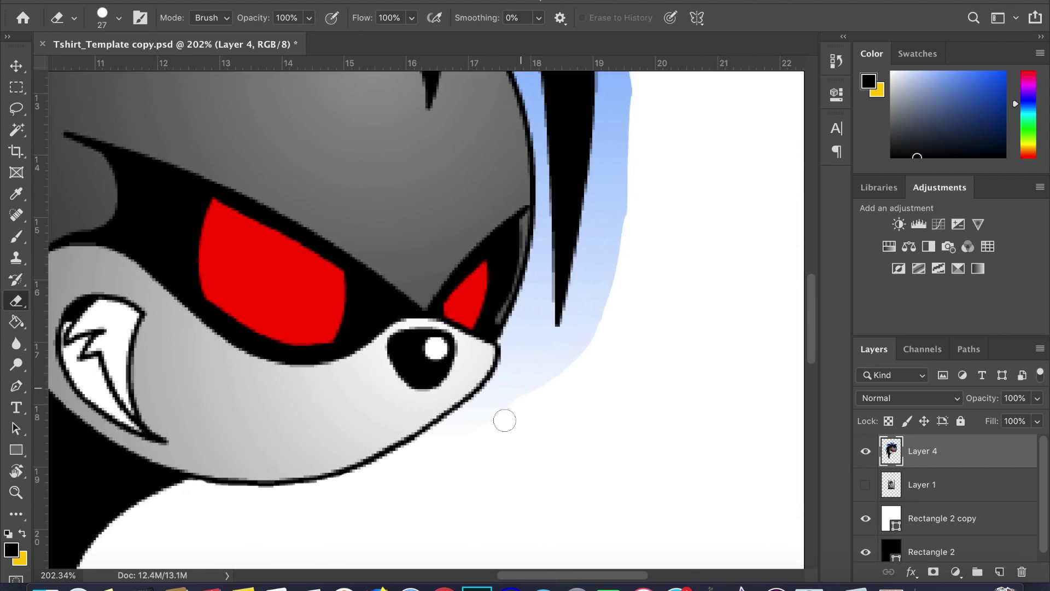
scroll(504, 420, "down", 10)
scroll(503, 431, "left", 5)
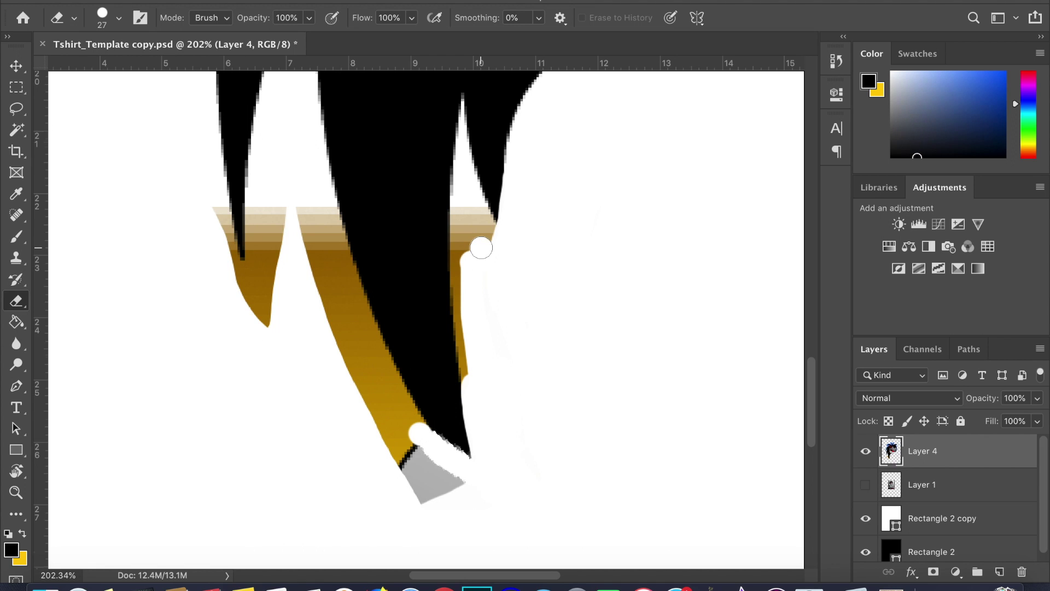
scroll(480, 248, "down", 2)
Enlarge the eraser, hide Rectangle 2 copy, and erase the blue shape beside the hair.
key("x")
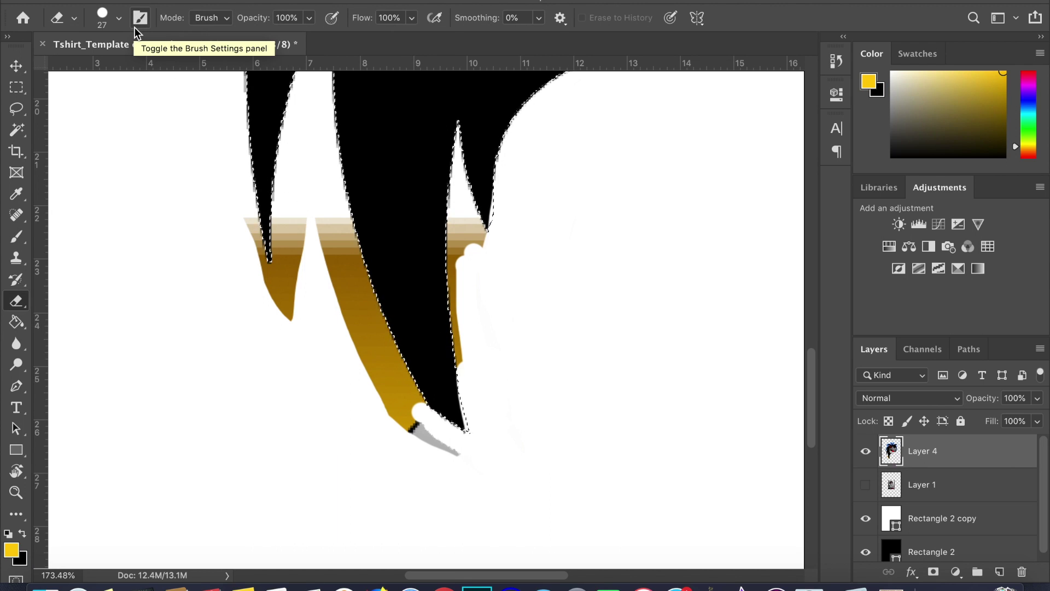
left_click(121, 19)
type("92")
key("Return")
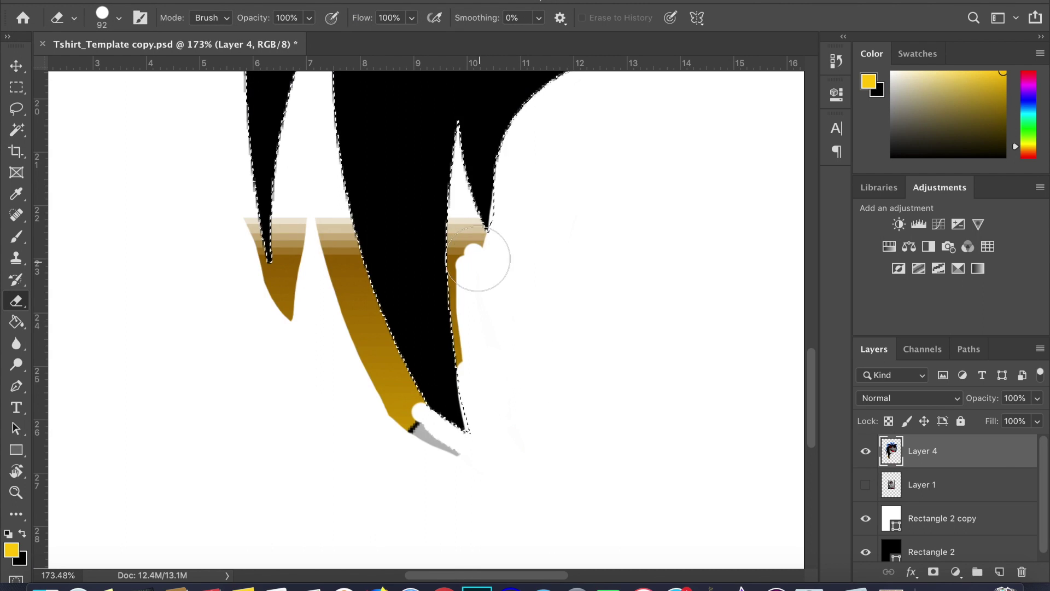
scroll(370, 486, "up", 3)
scroll(371, 486, "up", 3)
left_click(866, 518)
scroll(528, 417, "down", 2)
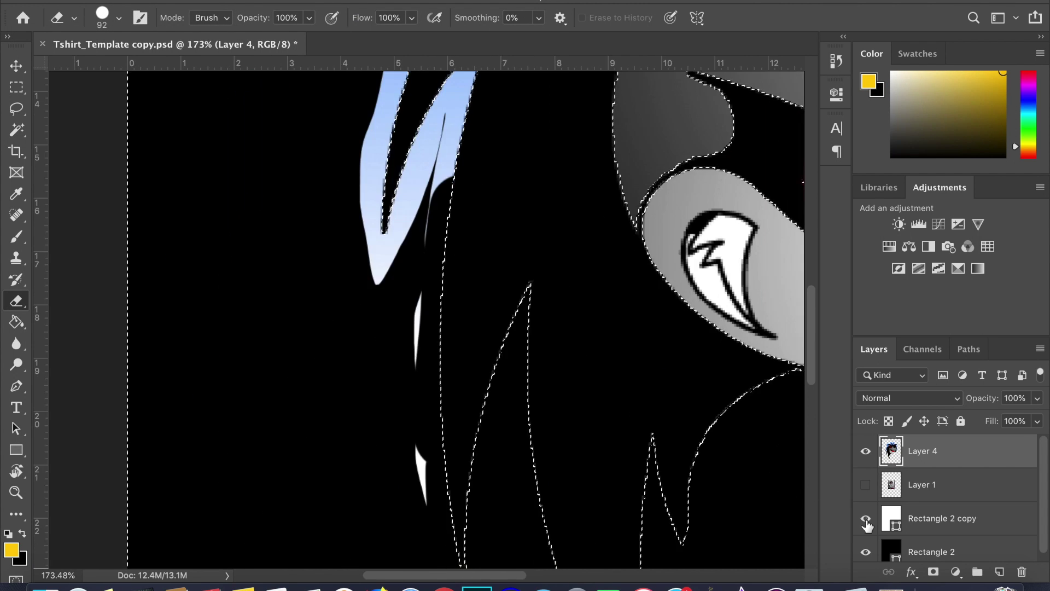
scroll(336, 212, "right", 2)
scroll(335, 212, "up", 3)
mouse_move(275, 375)
left_mouse_down()
mouse_move(539, 176)
mouse_move(364, 183)
left_mouse_up()
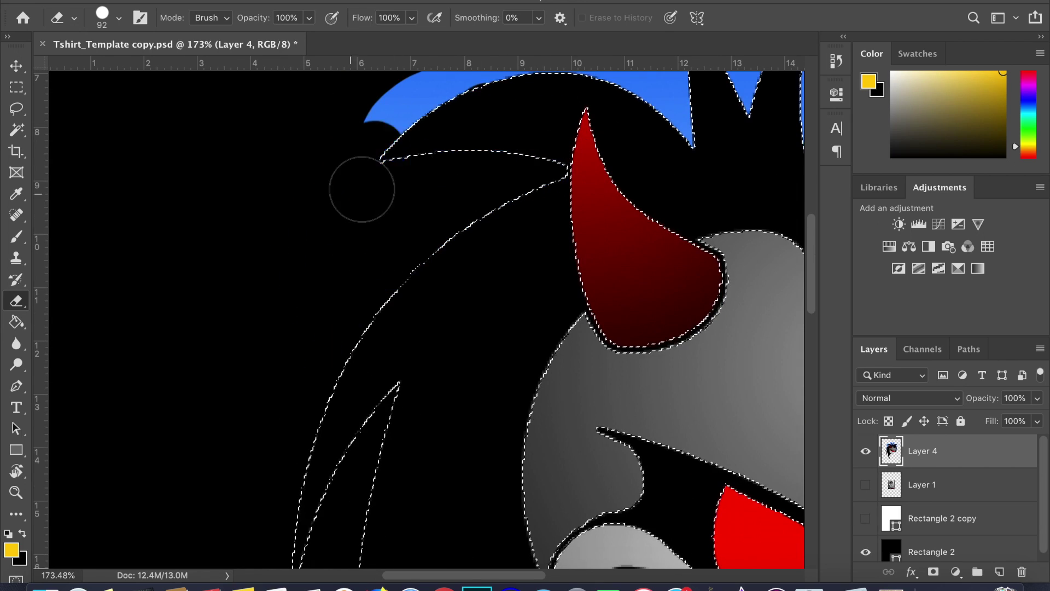
scroll(605, 289, "up", 3)
scroll(605, 290, "right", 3)
scroll(520, 358, "down", 2)
scroll(590, 324, "up", 4)
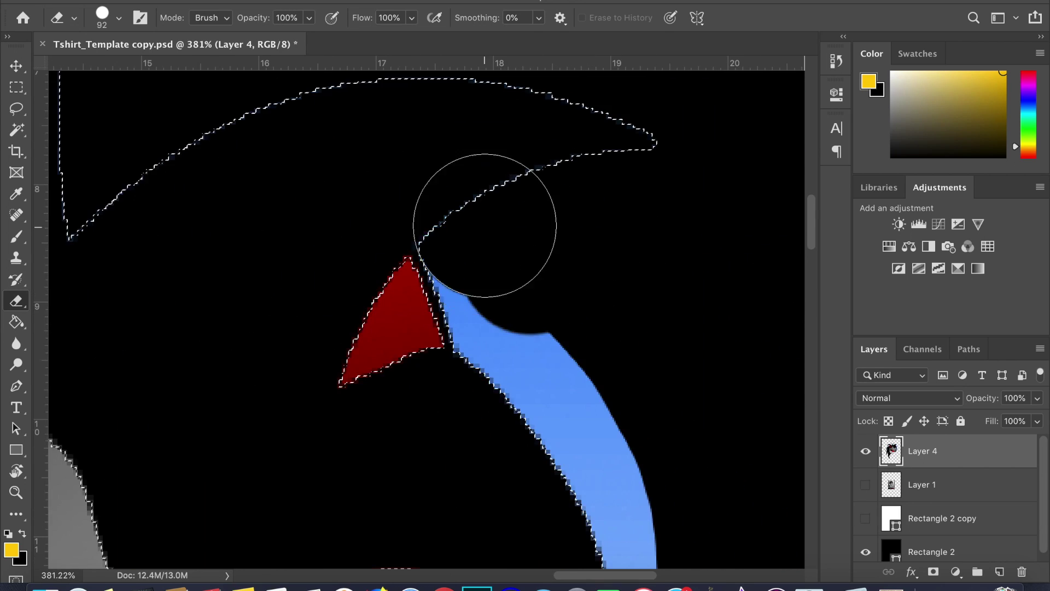
scroll(485, 227, "down", 2)
scroll(547, 244, "down", 4)
scroll(492, 357, "down", 1)
scroll(504, 378, "up", 3)
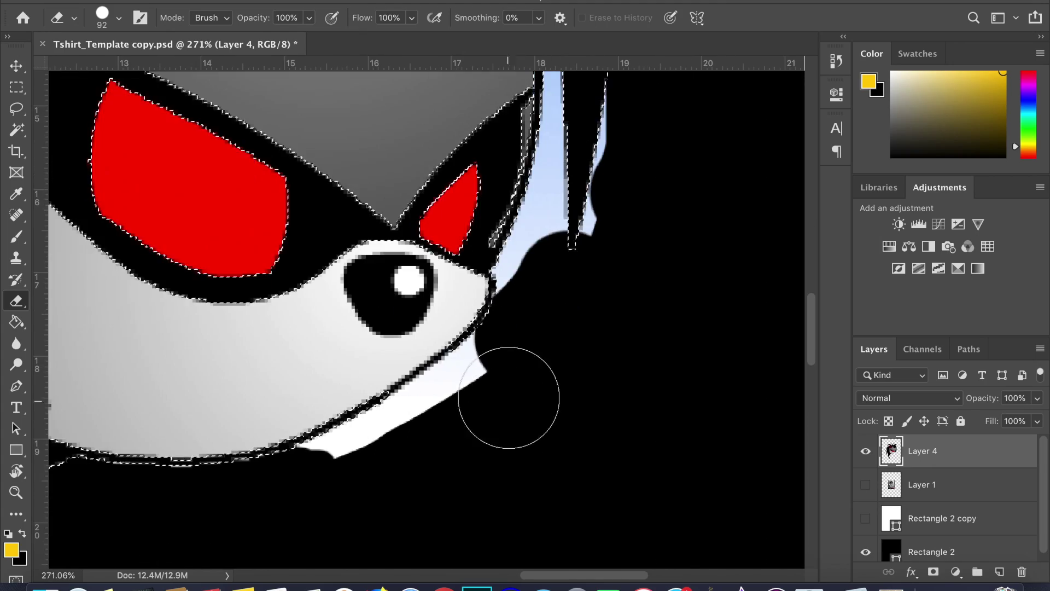
Erase the blue stripe along the face with a smaller eraser, checking on white and black.
left_click(866, 518)
scroll(534, 418, "up", 3)
scroll(533, 418, "right", 1)
left_click_drag(533, 418, 480, 129)
key("bracketleft")
key("bracketleft")
key("bracketleft")
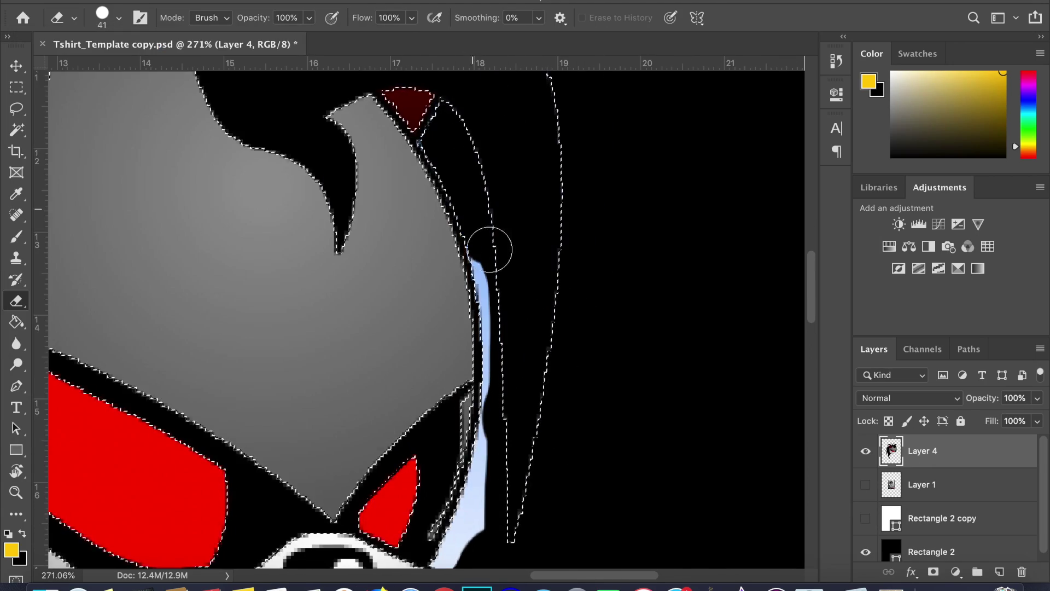
left_click_drag(487, 244, 492, 508)
scroll(493, 328, "down", 1)
left_click(865, 518)
scroll(457, 480, "up", 5)
left_click(866, 518)
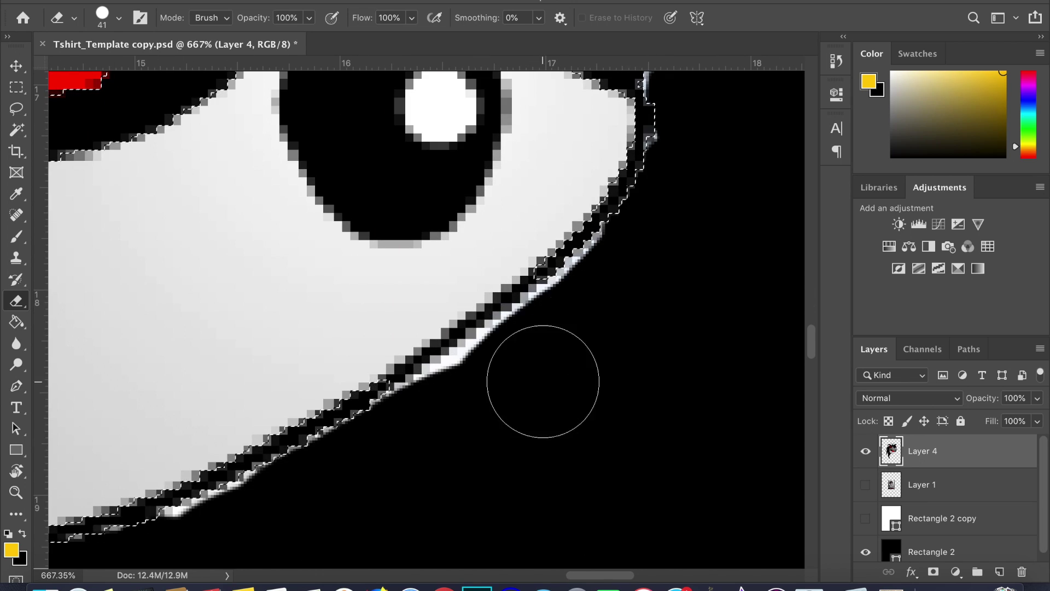
scroll(463, 414, "down", 1)
scroll(364, 481, "up", 1)
scroll(522, 399, "up", 2)
scroll(523, 399, "right", 1)
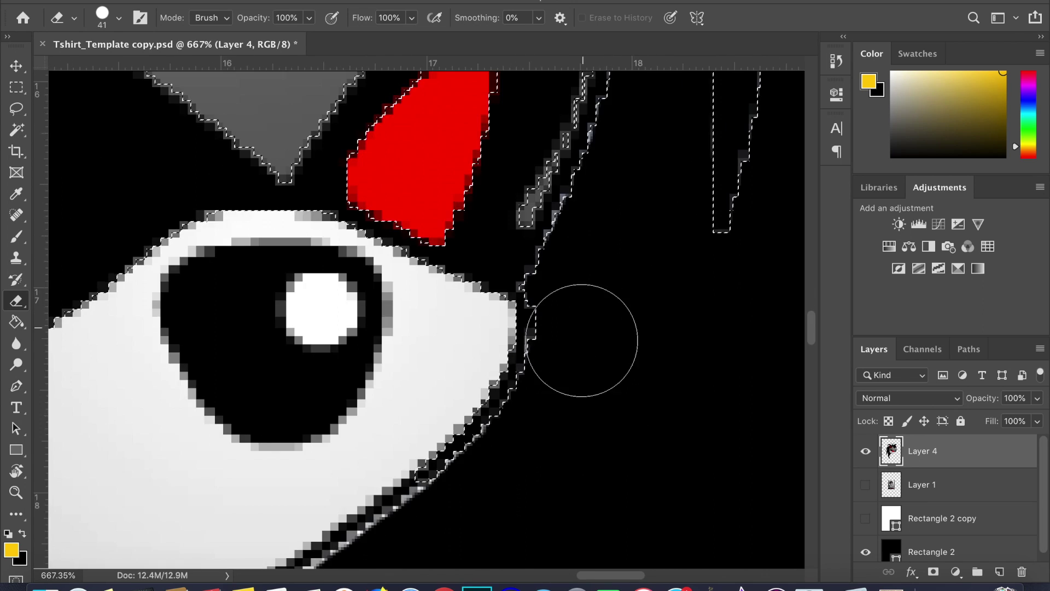
scroll(580, 340, "up", 3)
scroll(604, 438, "down", 1)
scroll(563, 422, "down", 3)
scroll(549, 262, "up", 3)
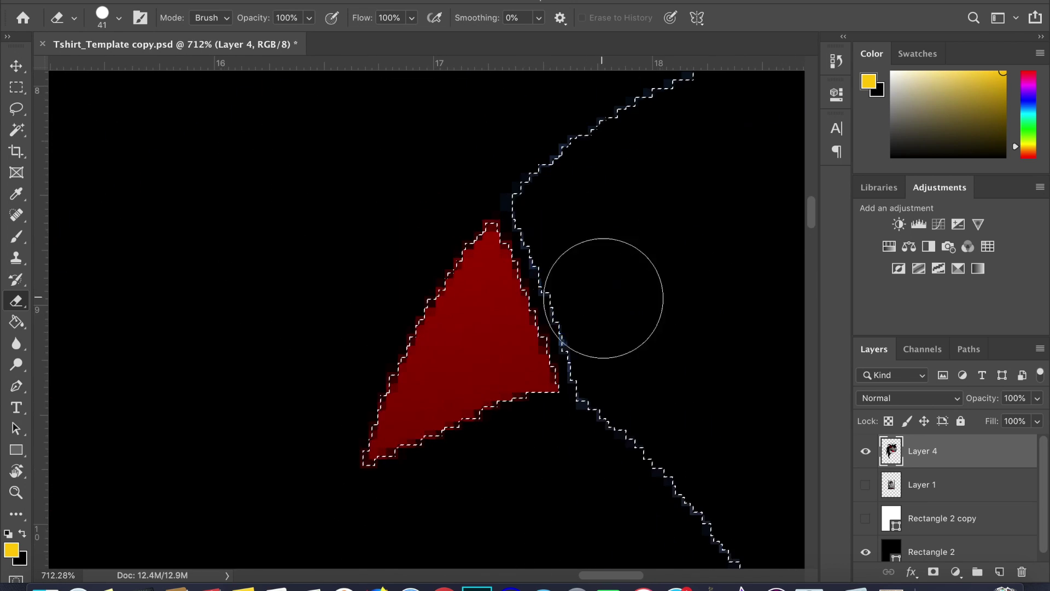
scroll(598, 293, "down", 4)
Show the white backdrop, clear the selection, and begin scaling the head.
left_click(865, 518)
key("w")
scroll(260, 416, "up", 3)
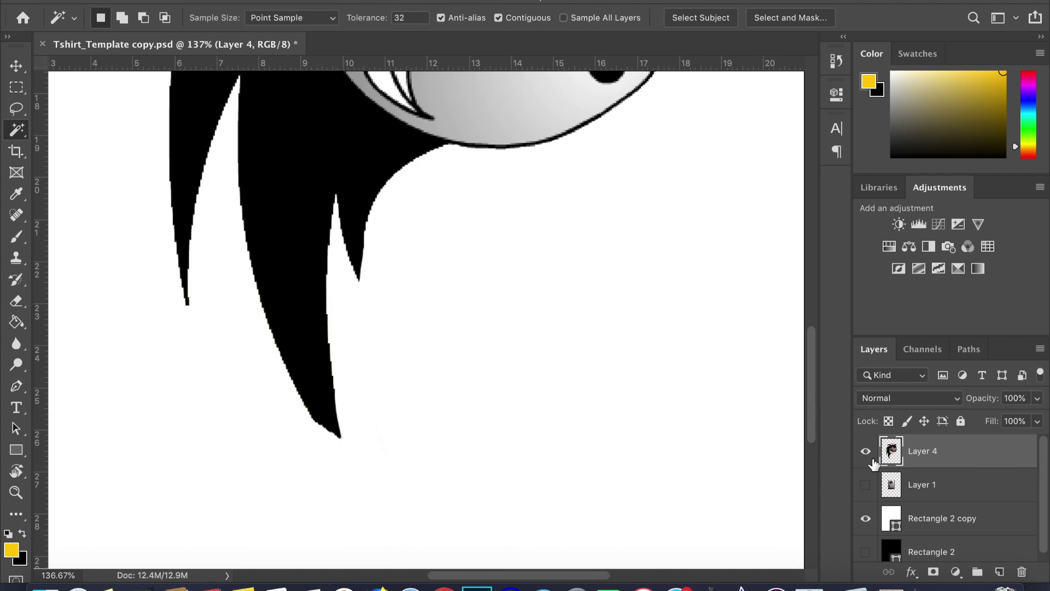
key("e")
scroll(259, 415, "up", 1)
scroll(314, 467, "up", 2)
scroll(417, 340, "down", 3)
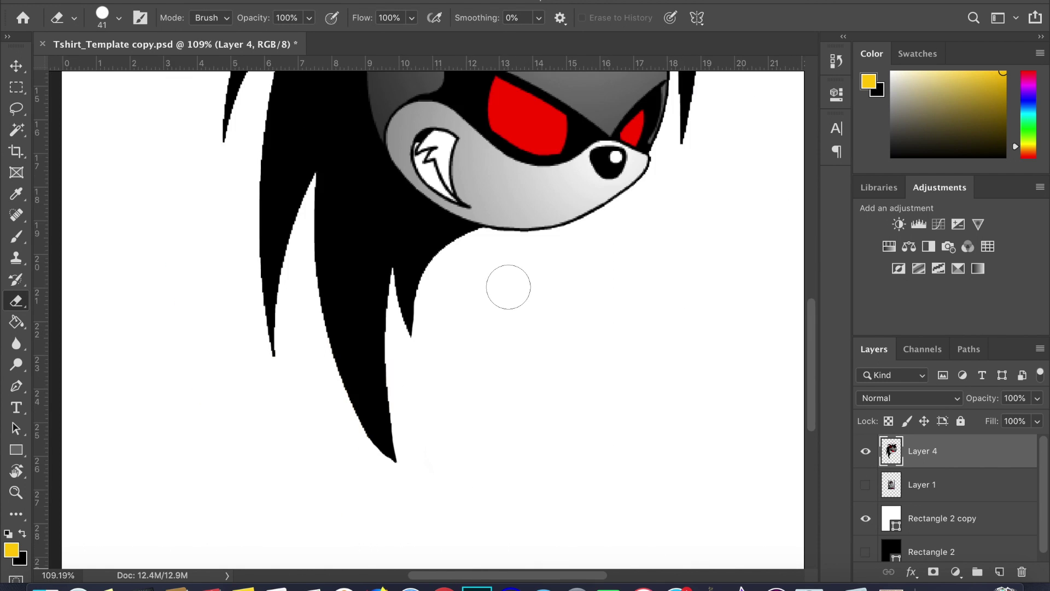
scroll(506, 286, "up", 2)
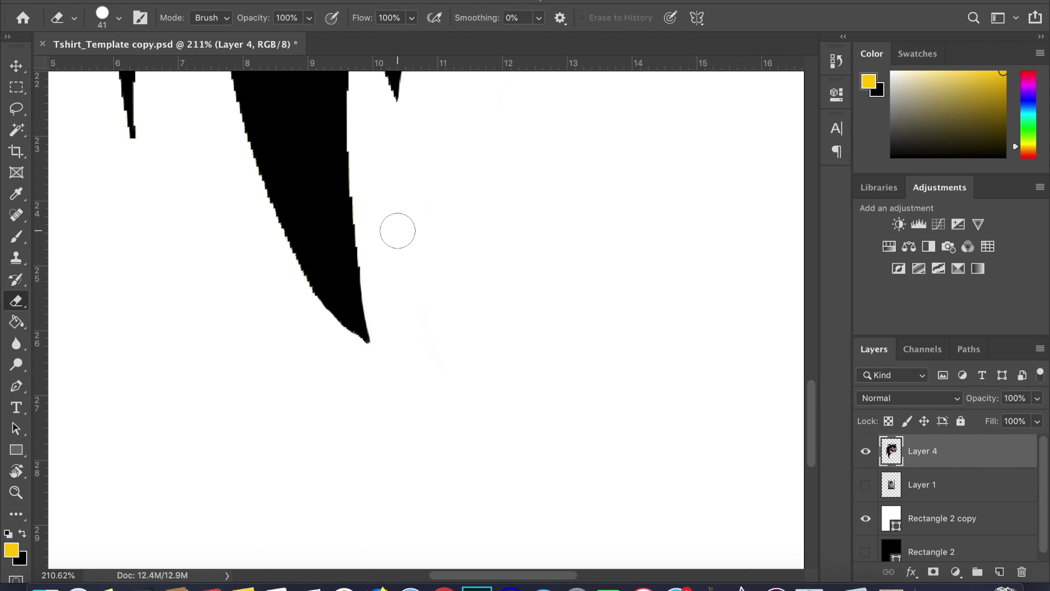
scroll(399, 231, "down", 5)
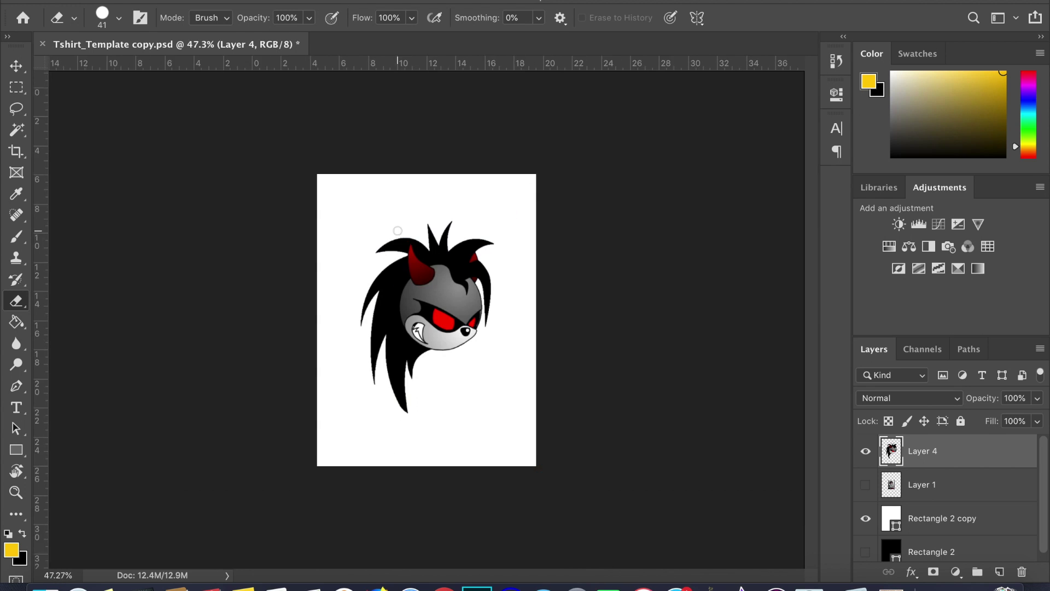
key("ctrl+t")
left_click_drag(459, 377, 476, 386)
Choose the resampling interpolation method and commit the head resize.
left_click(711, 17)
left_click(727, 68)
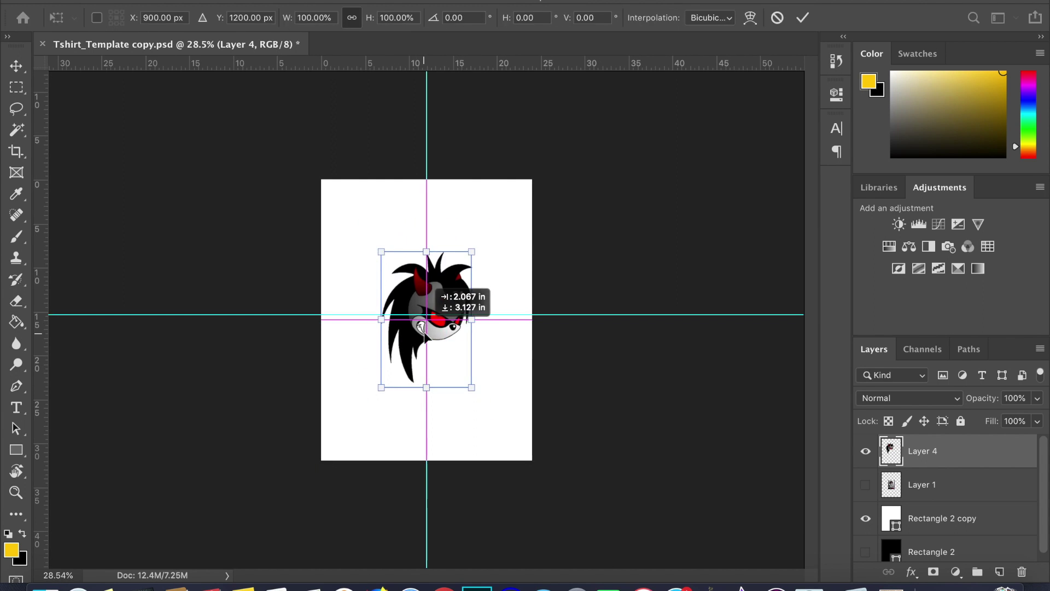
key("Return")
key("e")
scroll(455, 328, "up", 2)
scroll(454, 328, "down", 1)
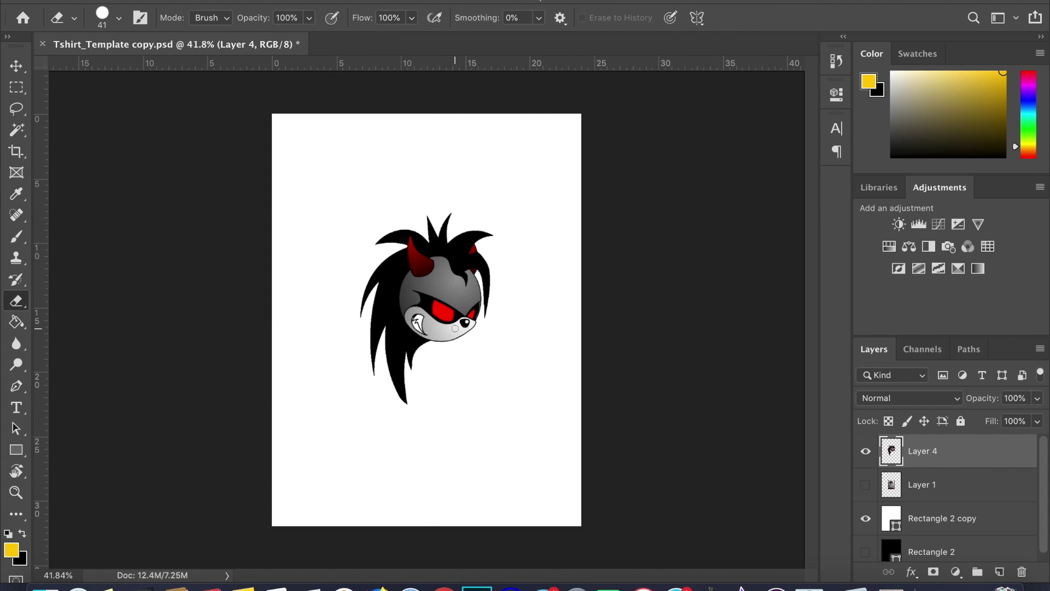
scroll(469, 408, "up", 2)
scroll(469, 409, "up", 1)
scroll(469, 409, "up", 3)
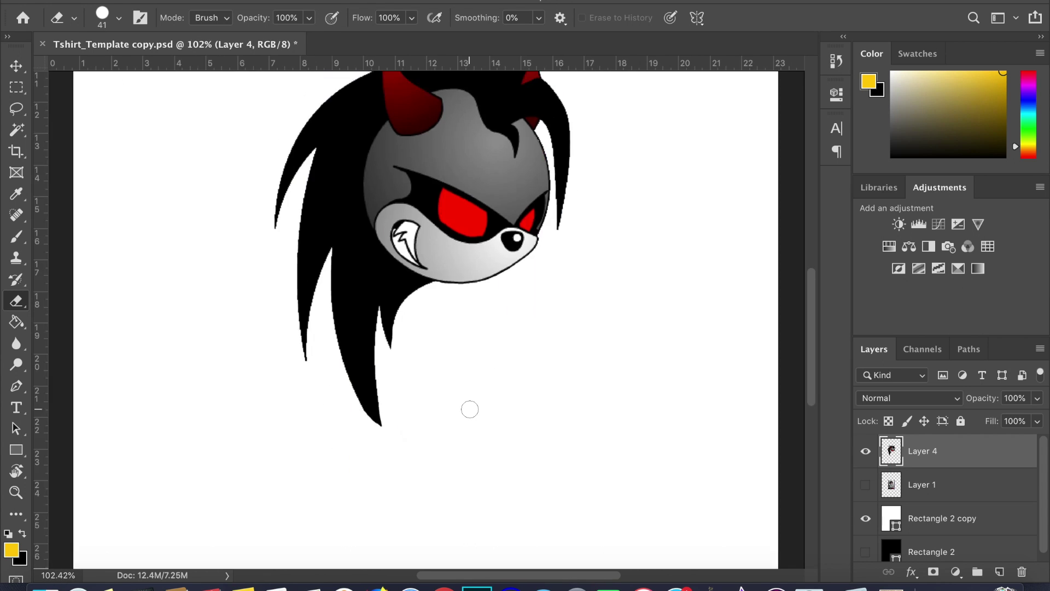
scroll(469, 409, "down", 5)
Show guides to check the head's position, toggle Rectangle 2 copy, then hide the guides.
key("ctrl+semicolon")
left_click(865, 518)
key("ctrl+semicolon")
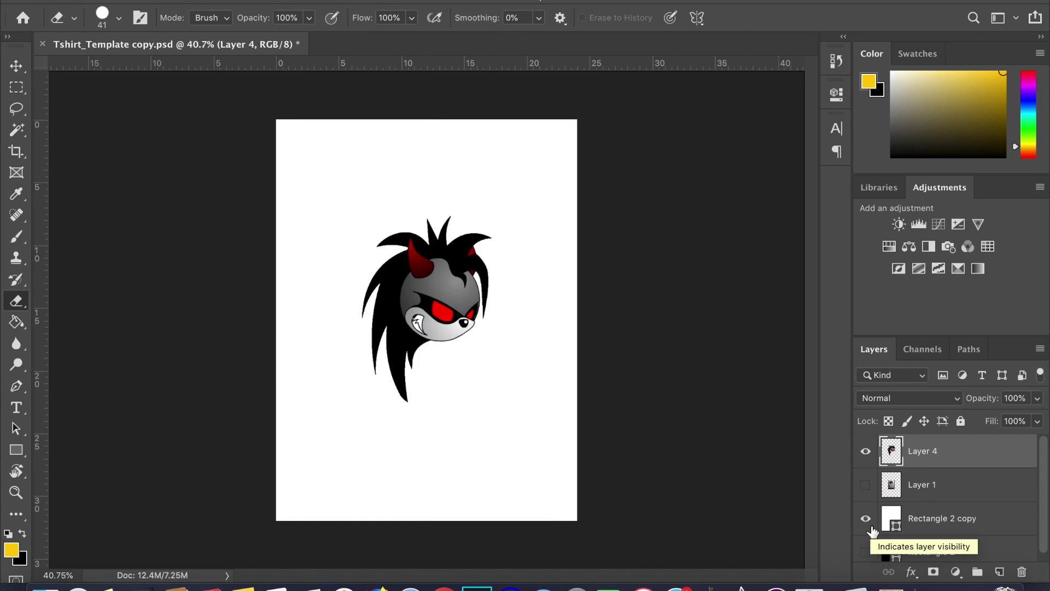
Enable a blue Outer Glow on the head layer, with Rectangle 2 copy hidden.
double_click(977, 450)
left_click(966, 122)
left_click(866, 518)
double_click(977, 450)
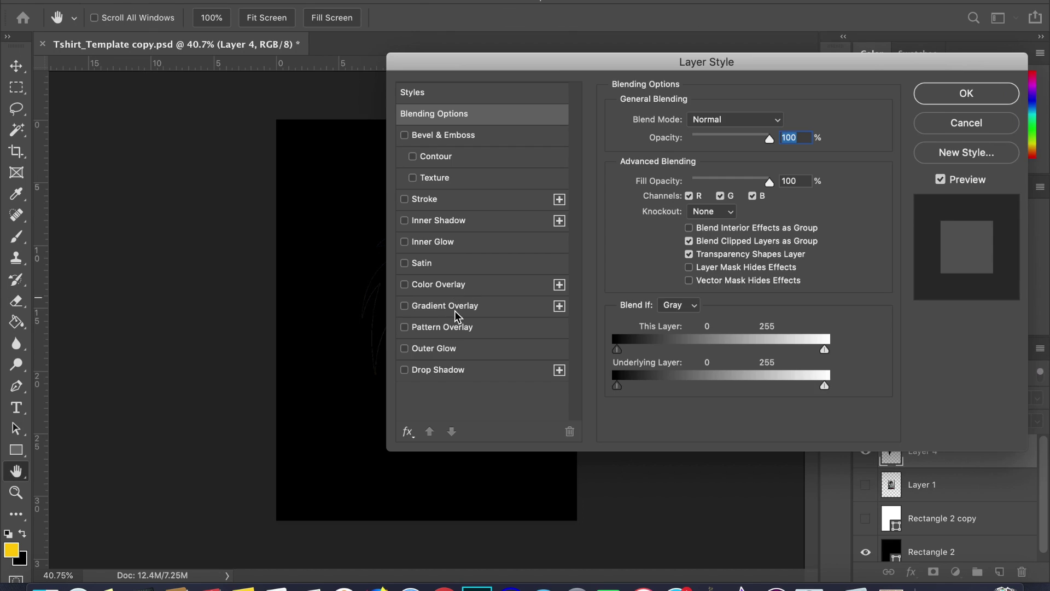
left_click(434, 347)
left_click(805, 172)
left_click(893, 197)
Try bright red, dark red and grey glow colours sampled from the head.
left_click(458, 310)
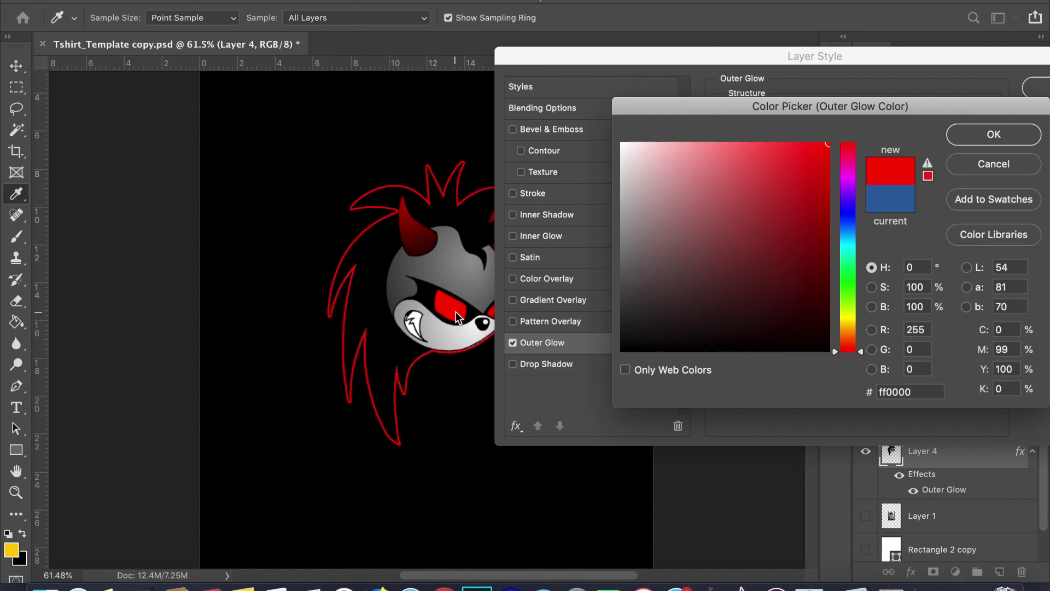
left_click(428, 240)
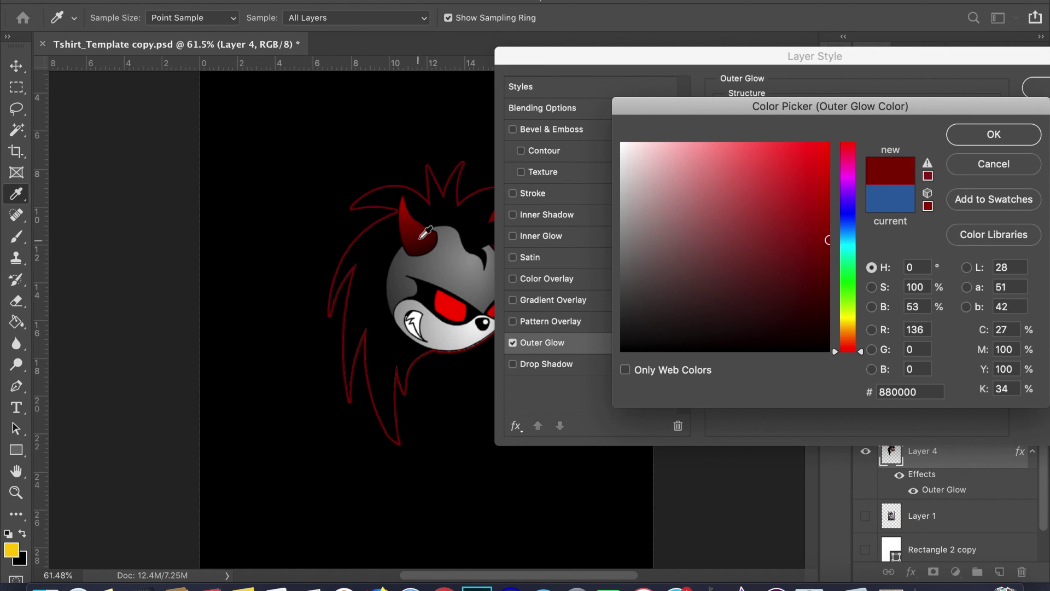
left_click(447, 233)
left_click(460, 262)
left_click(890, 208)
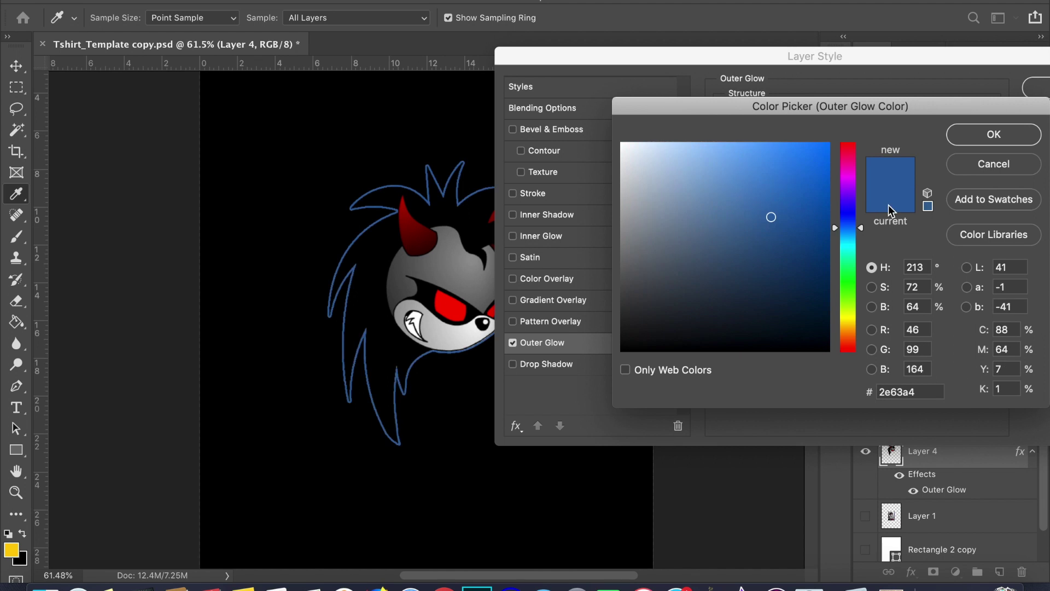
left_click(428, 240)
left_click(428, 240)
left_click(429, 269)
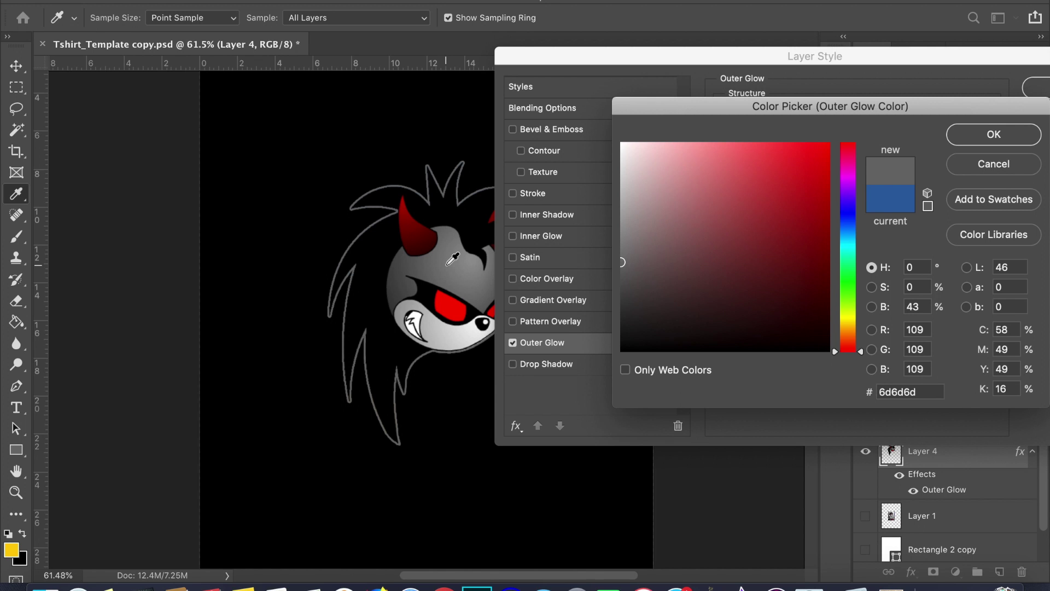
Restore the original blue glow colour and close the colour dialogs.
left_click(473, 272)
left_click(423, 324)
left_click(890, 197)
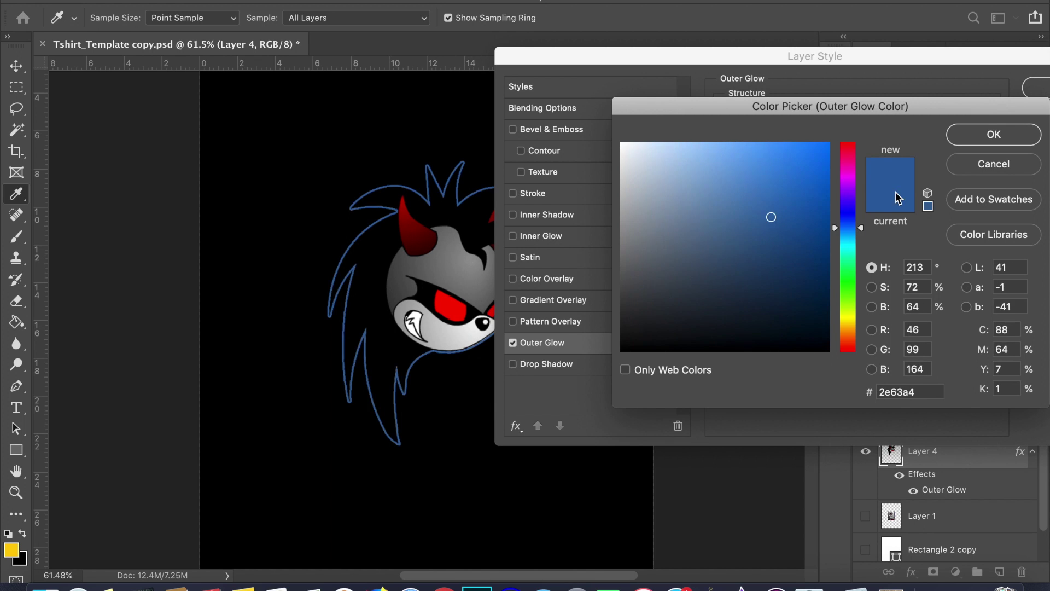
key("Return")
key("Return")
Duplicate the head layer, try a grey glow on the copy, then cancel it.
key("ctrl+j")
double_click(977, 450)
left_click(480, 343)
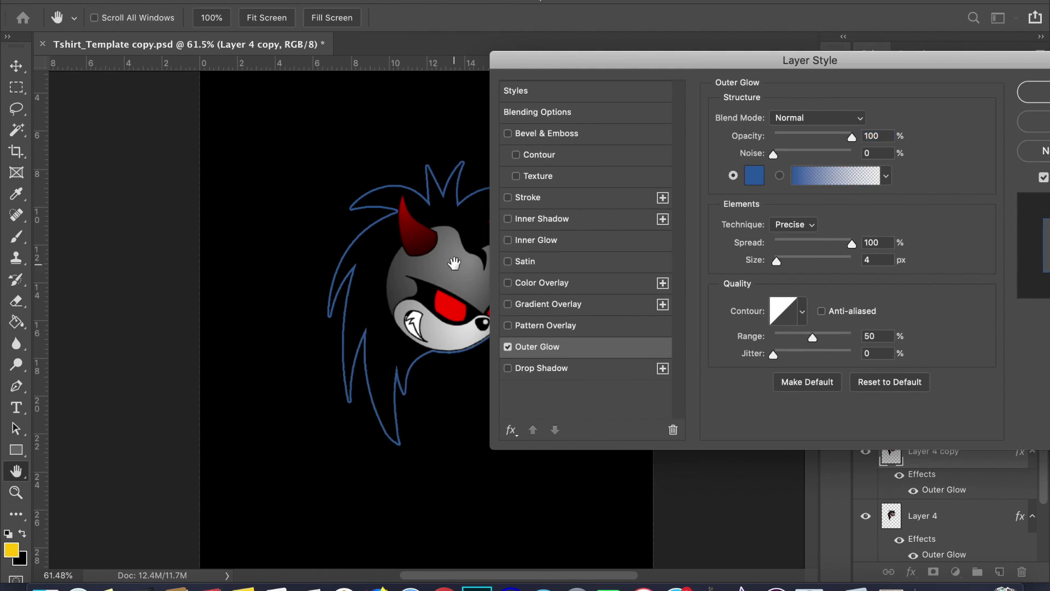
left_click(745, 172)
left_click(483, 273)
left_click(436, 268)
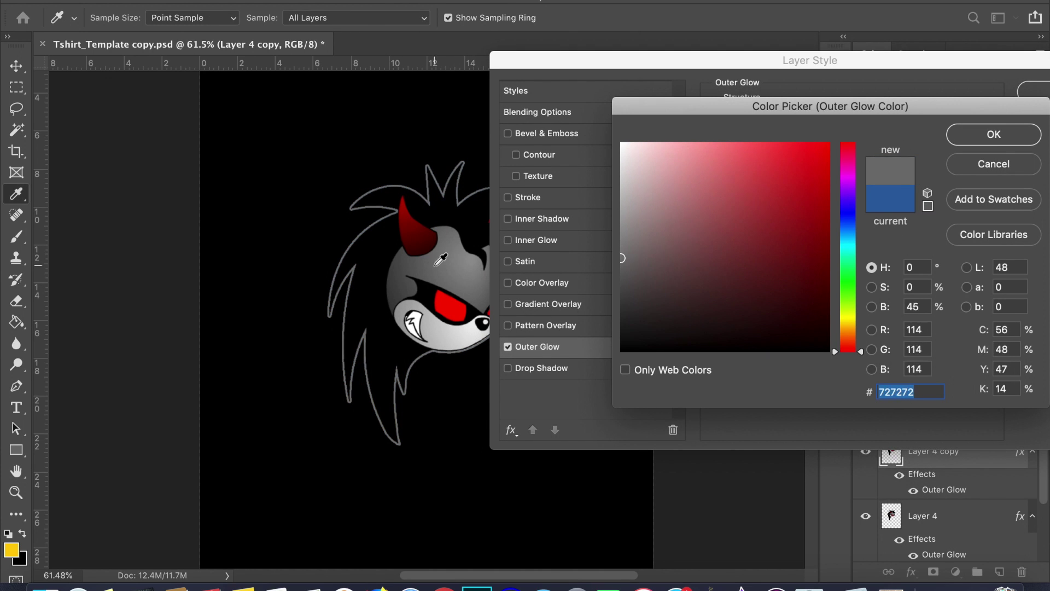
key("Return")
key("Return")
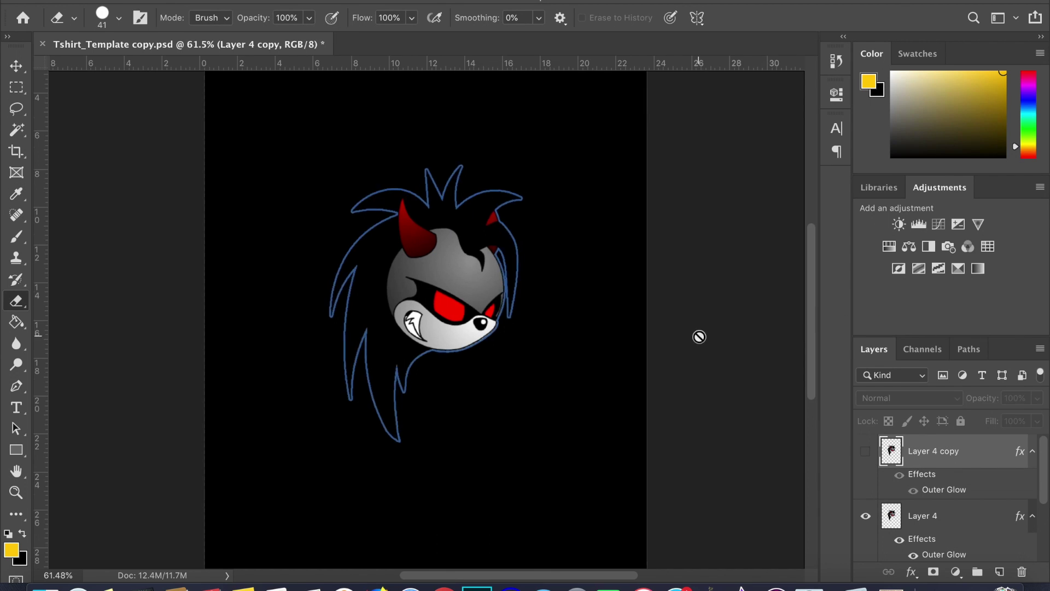
key("ctrl+0")
type("got")
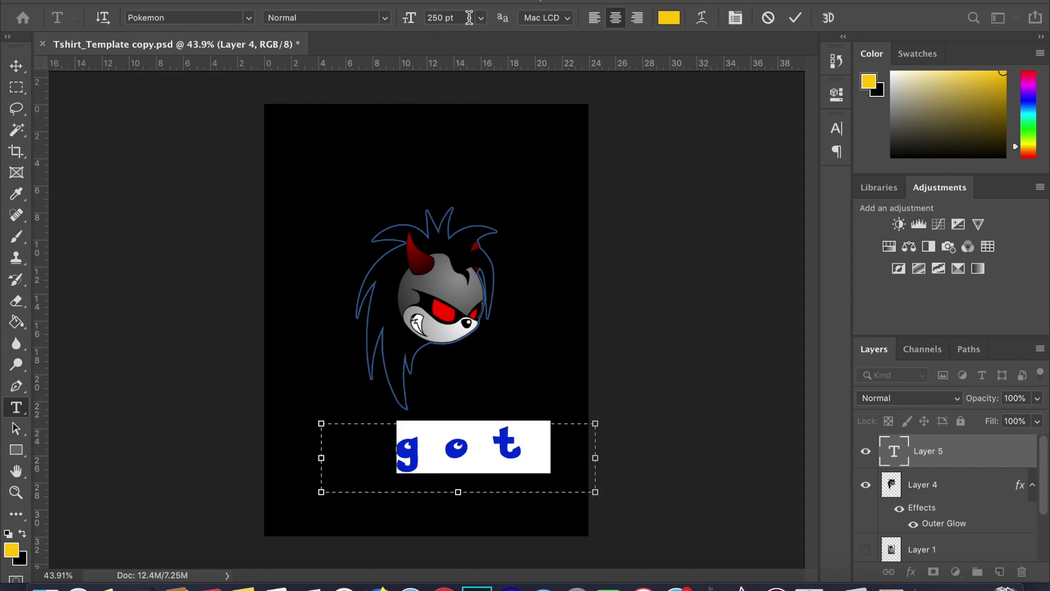
Set the text to 100 pt in the Blood Crow font.
double_click(468, 17)
type("100")
key("Return")
type("Goth to")
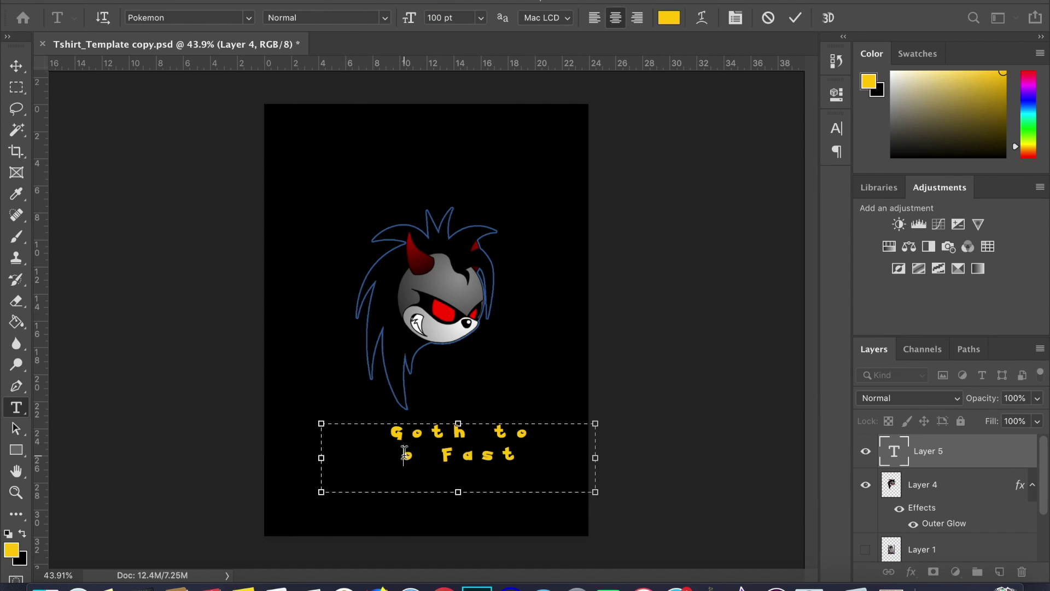
key("ctrl+a")
left_click(248, 18)
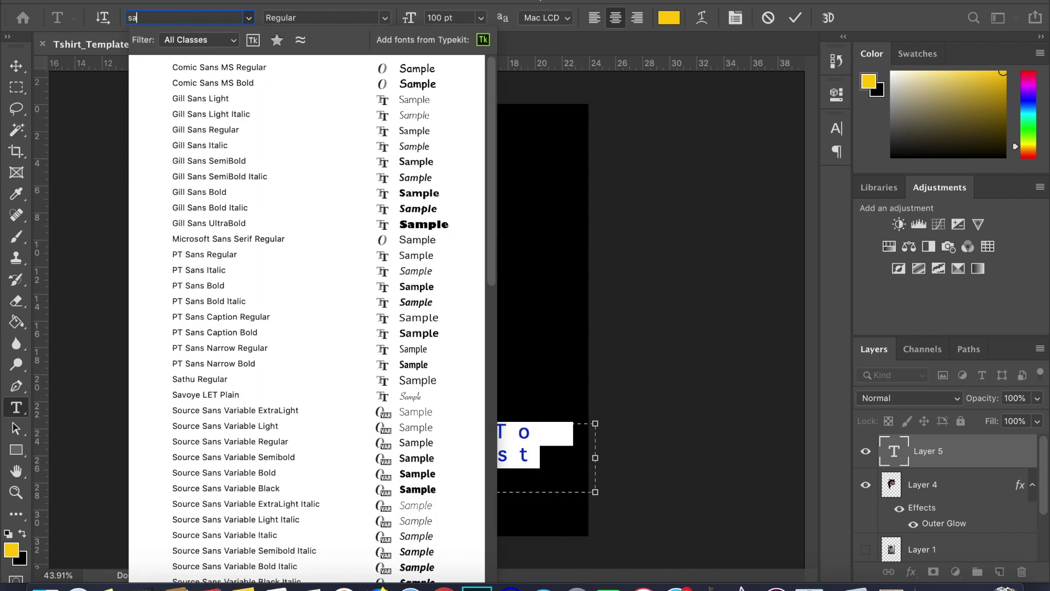
scroll(246, 247, "up", 10)
left_click(165, 194)
key("ctrl+Return")
Colour the text white, discard the stray placeholder layer, and left-align the text.
left_click(668, 18)
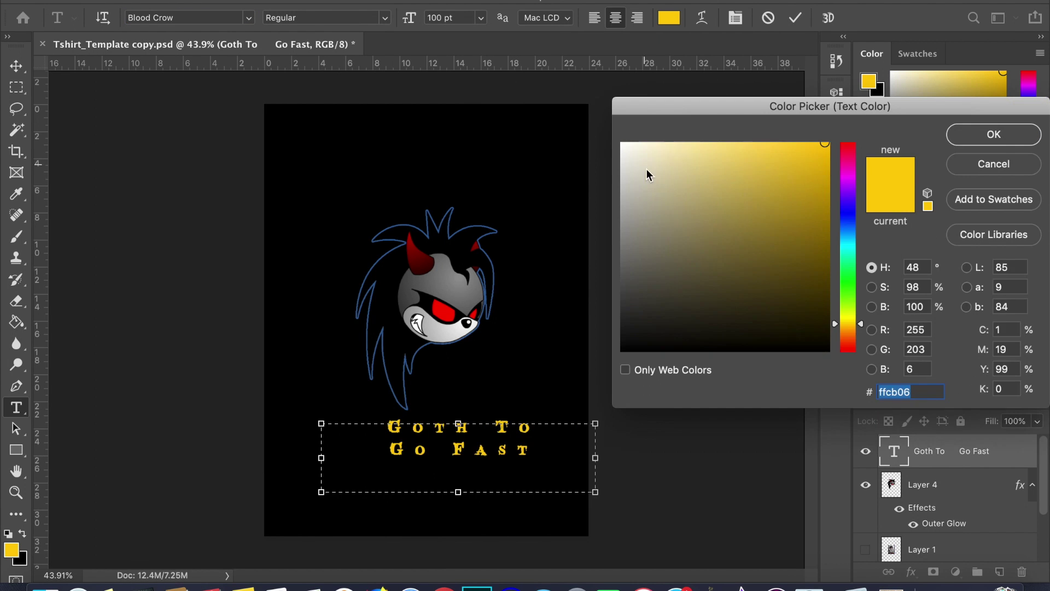
left_click(621, 140)
left_click(991, 131)
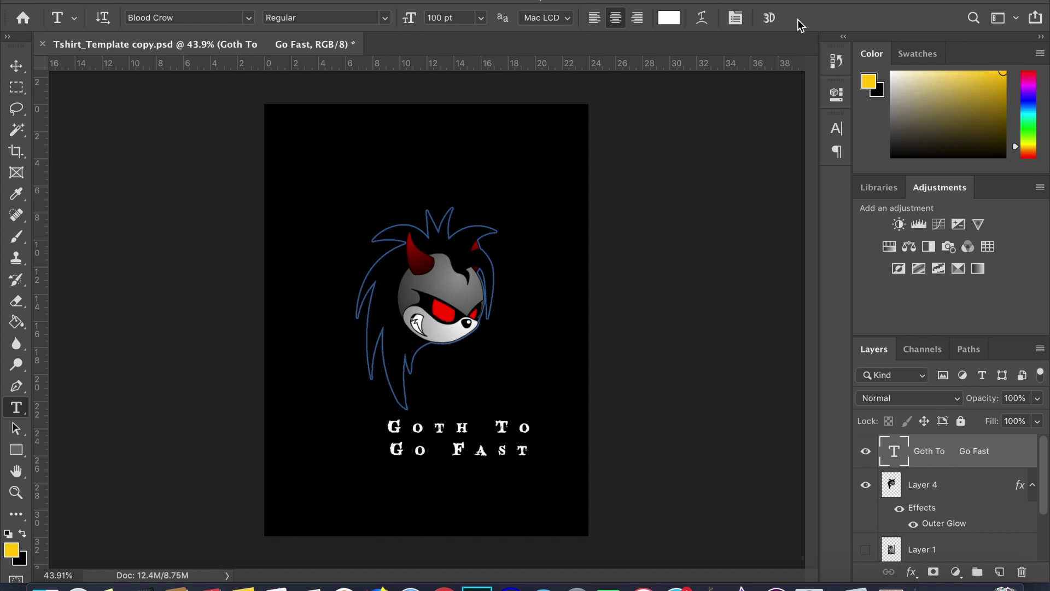
scroll(428, 320, "up", 3)
scroll(427, 321, "down", 3)
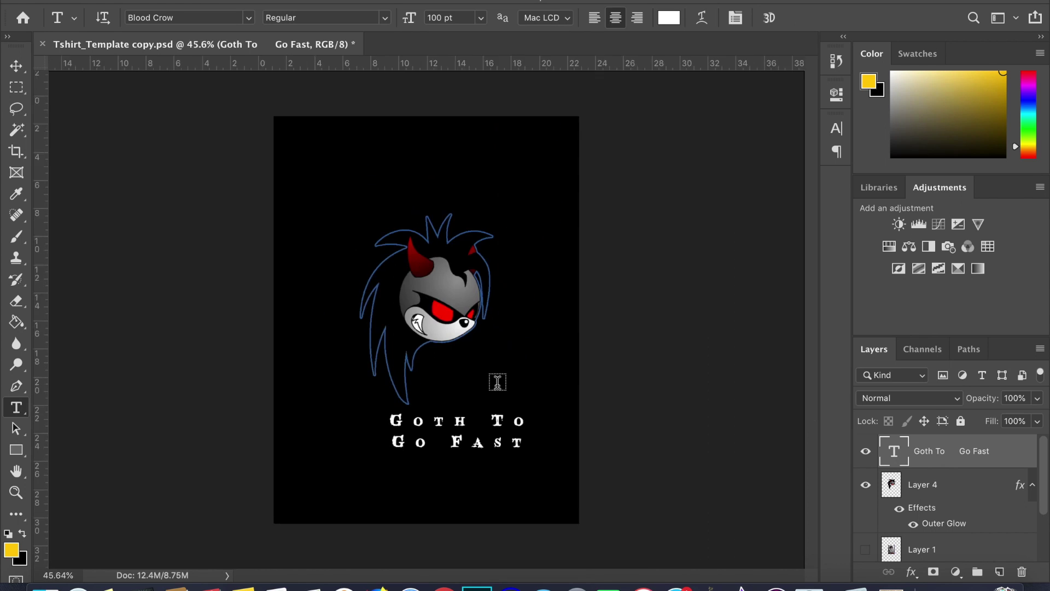
scroll(497, 375, "down", 1)
left_click(479, 438)
left_click(767, 18)
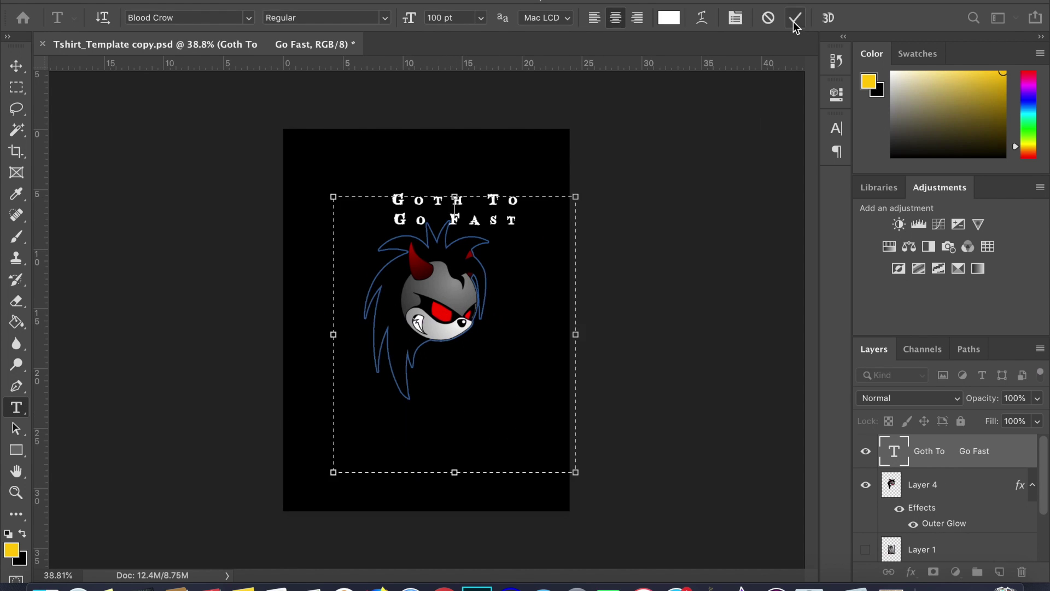
left_click(594, 20)
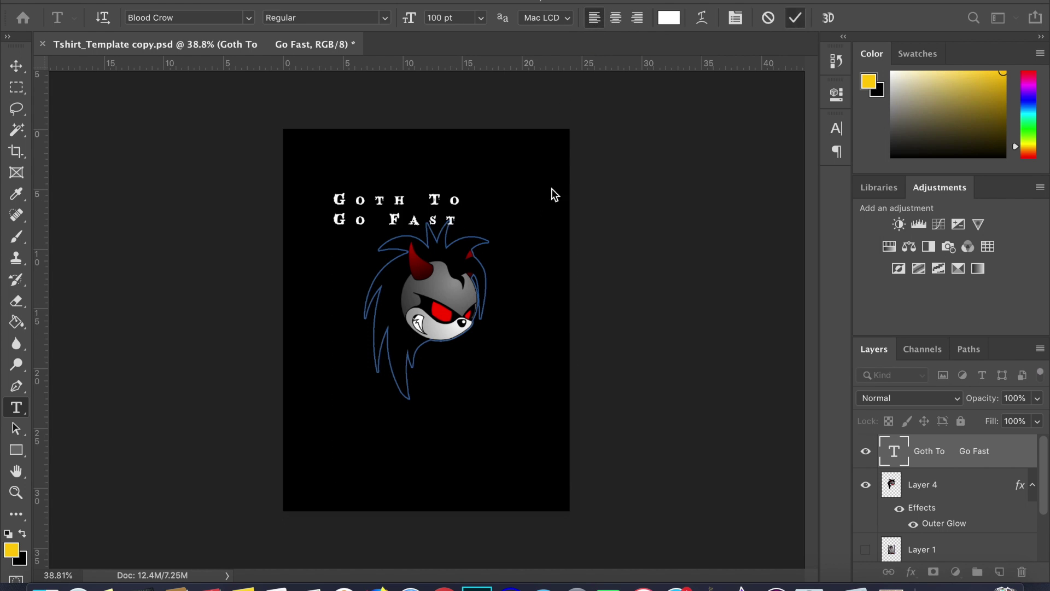
Move the text below-right of the head and make the head's Outer Glow white.
left_click_drag(410, 205, 512, 364)
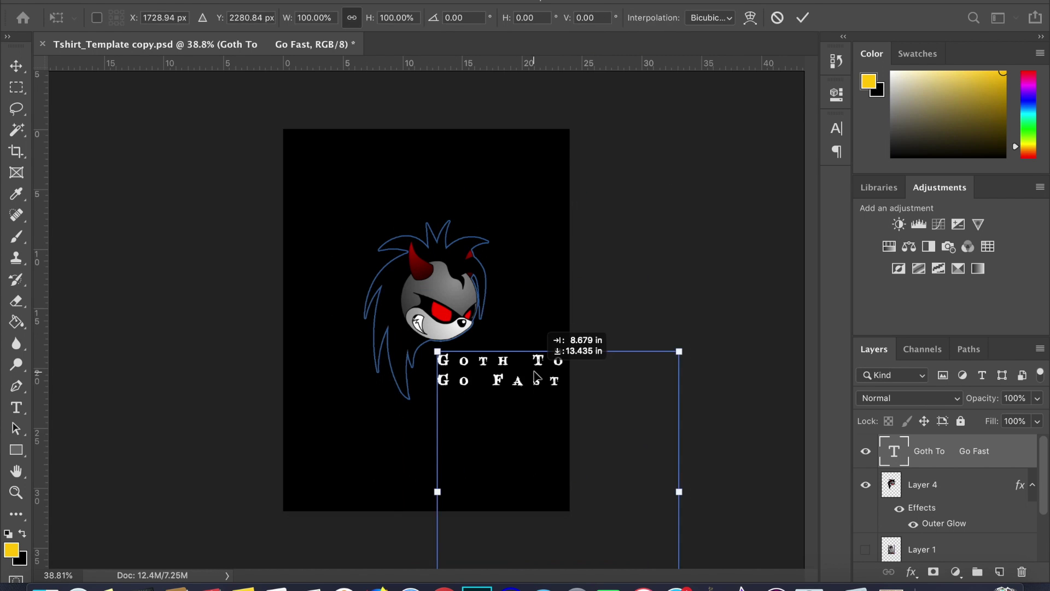
scroll(570, 345, "up", 2)
left_click(950, 484)
double_click(922, 508)
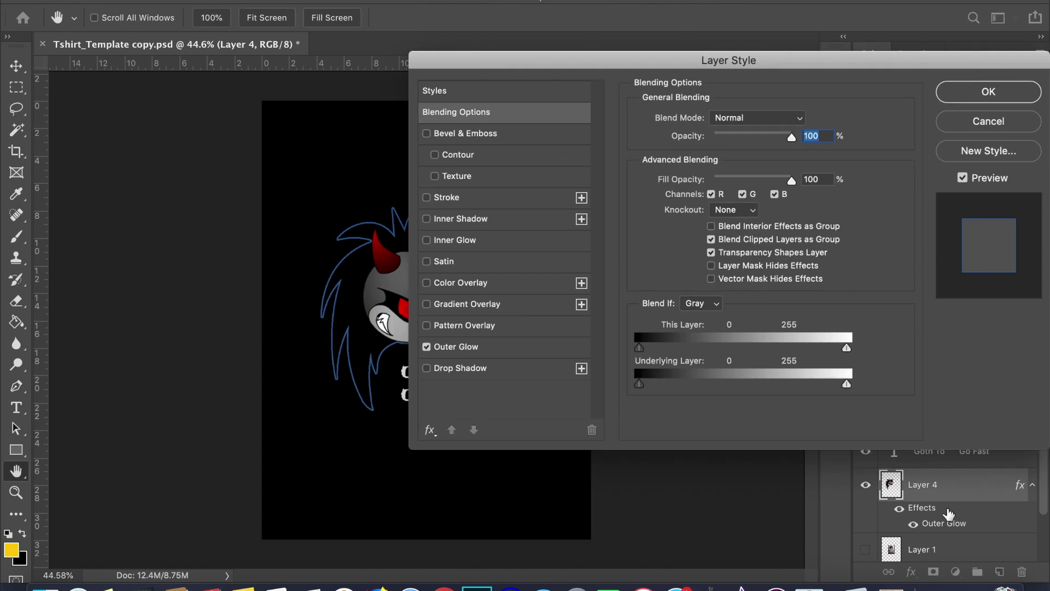
left_click(445, 339)
left_click(739, 167)
left_click(996, 132)
left_click(984, 91)
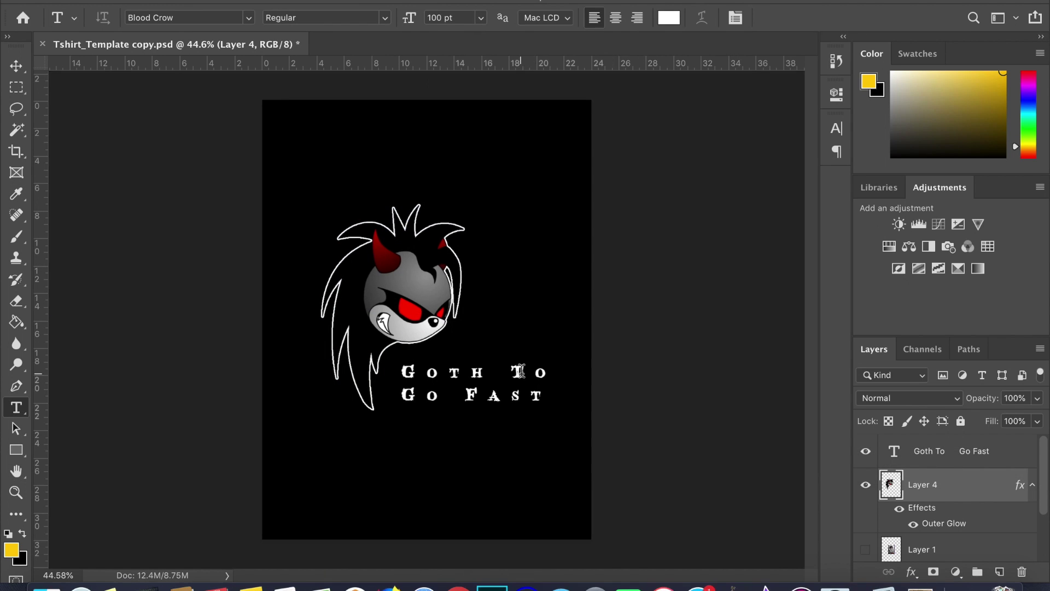
Scale the head down toward its top-left corner and apply it.
key("ctrl+t")
left_click_drag(468, 410, 418, 343)
key("Return")
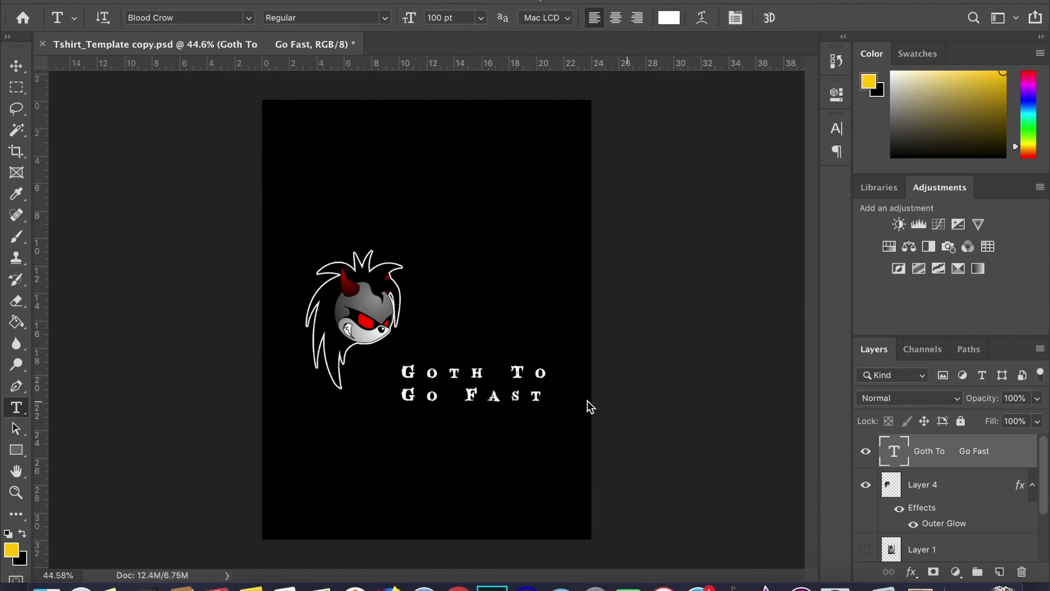
scroll(426, 318, "up", 3)
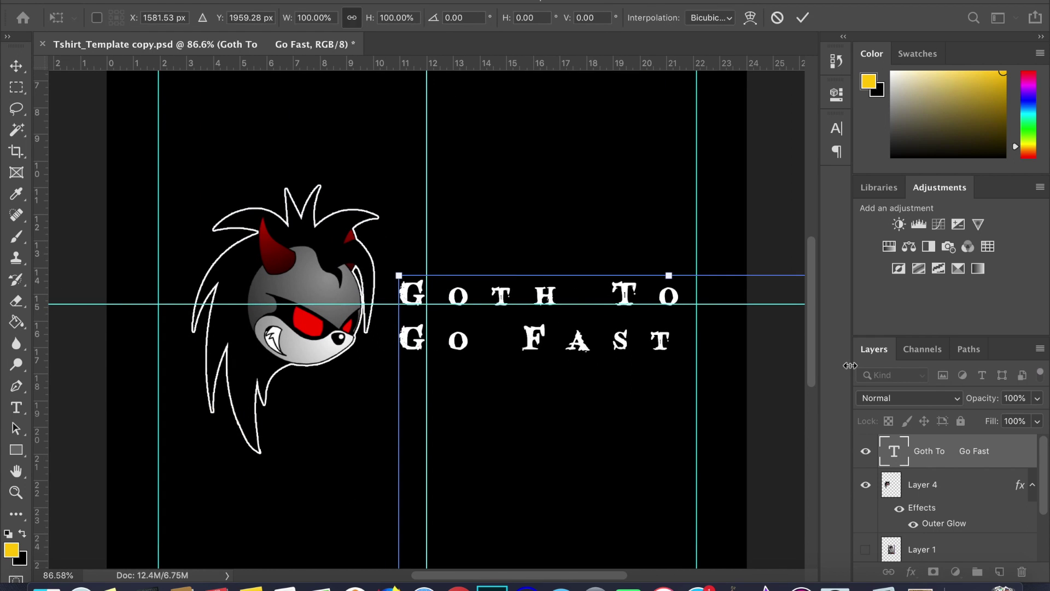
Change the Goth To Go Fast text size to 110 pt and commit.
left_click(644, 310)
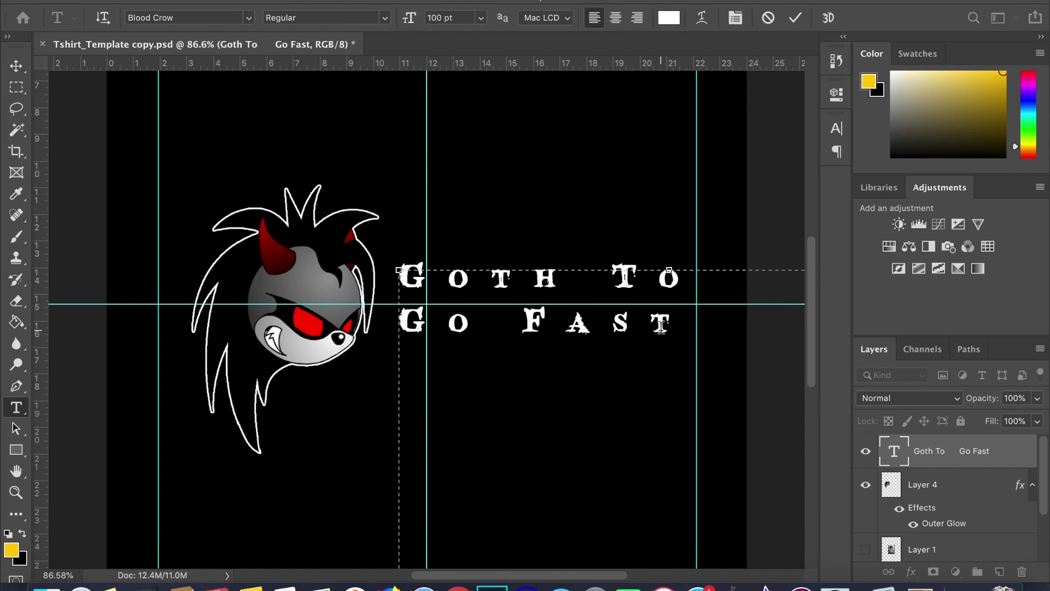
key("ctrl+a")
left_click(444, 17)
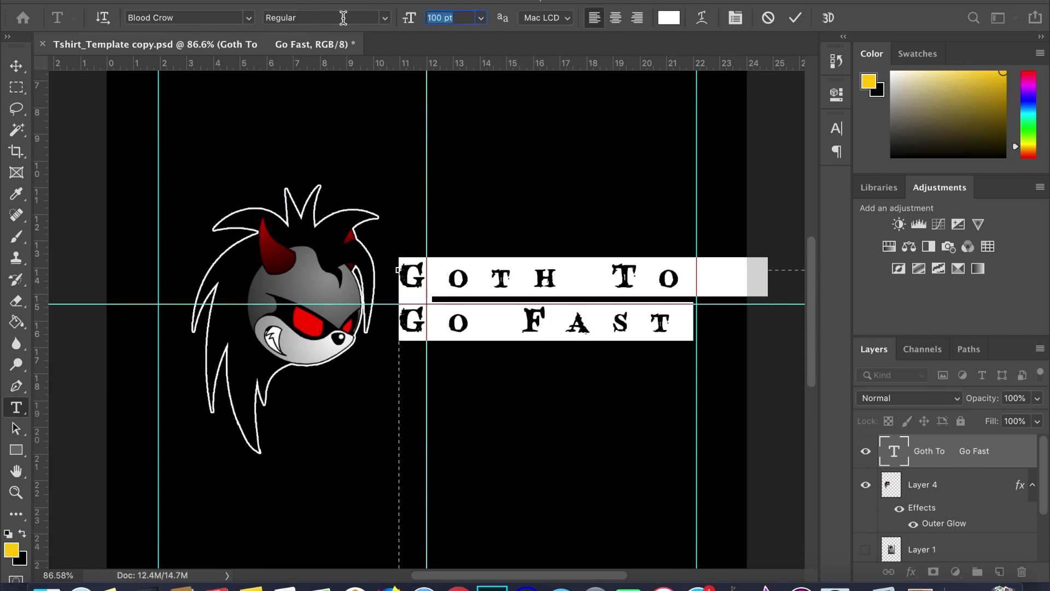
type("110")
key("Return")
key("ctrl+Return")
key("ctrl+minus")
Select the head layer and toggle the black background layer's visibility.
left_click(525, 305)
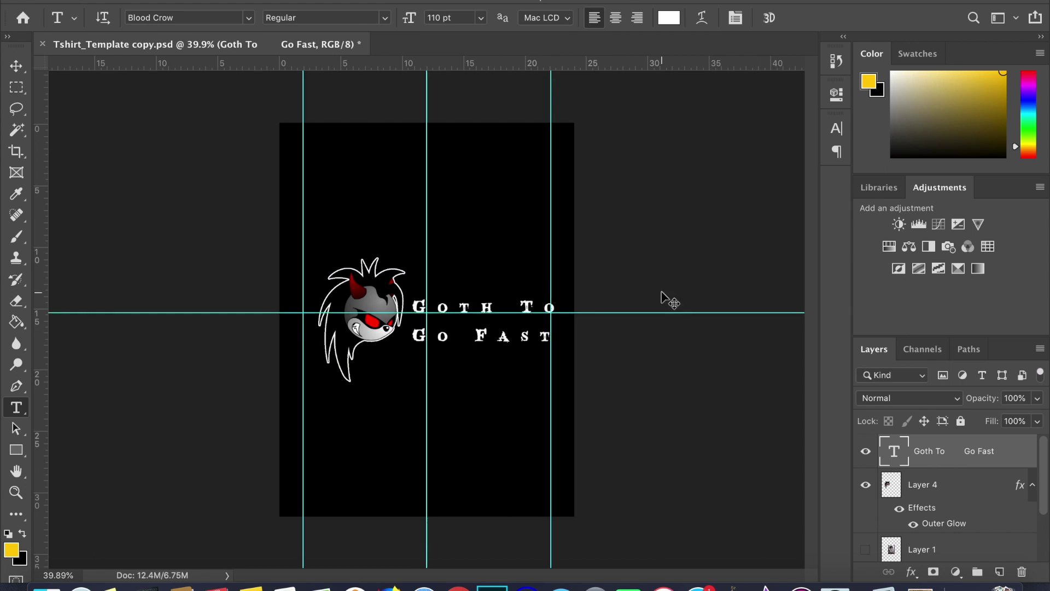
left_click(922, 485)
scroll(572, 346, "up", 3, "alt")
scroll(572, 347, "down", 3, "alt")
scroll(944, 493, "down", 2)
left_click(868, 544)
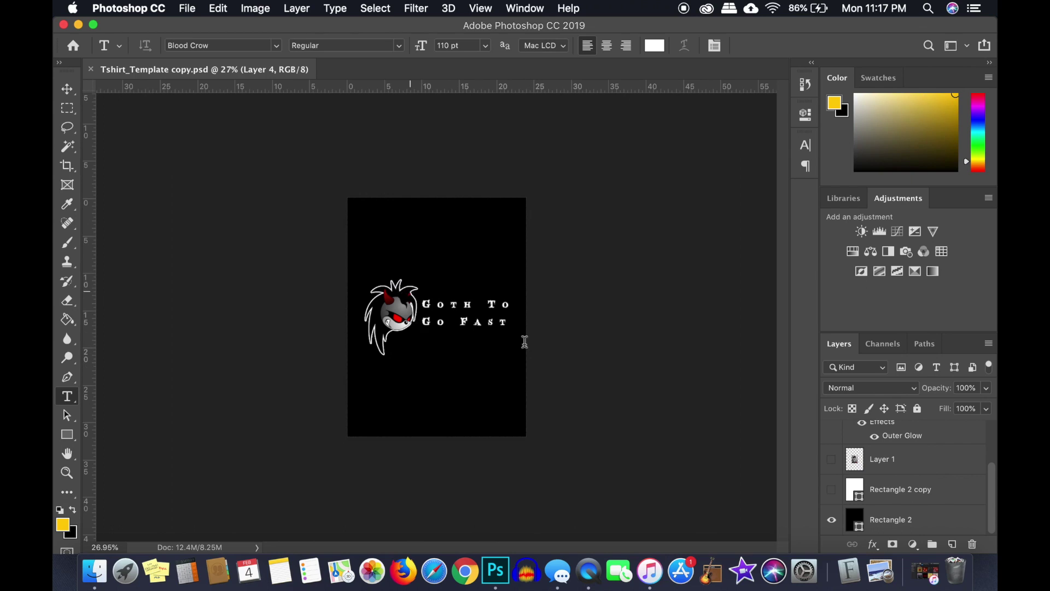
Review the finished white-outlined head and 'Goth To Go Fast' text on the black template.
key("super+k")
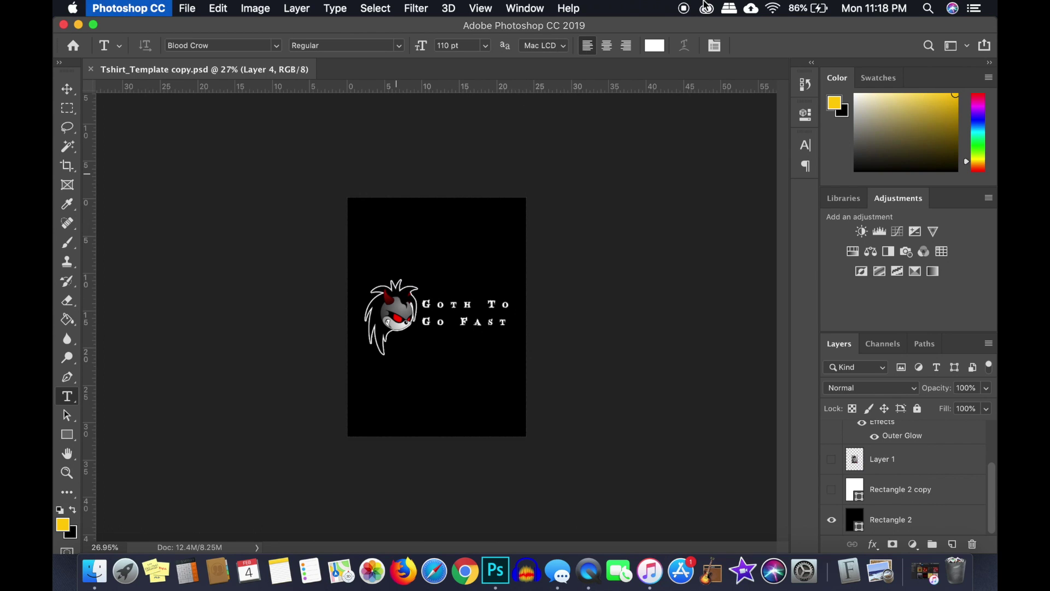